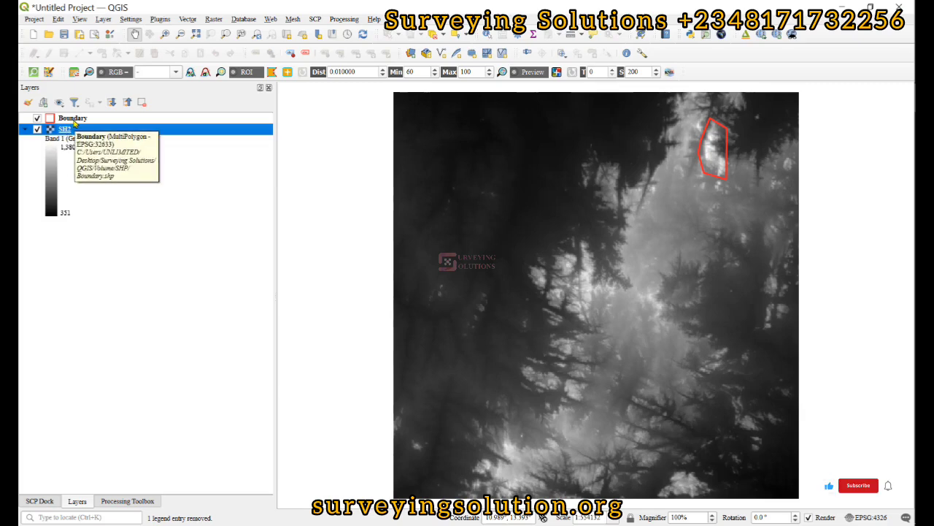
# Style the SH2 DEM as Singleband pseudocolor, Equal Interval mode, 4 classes (351 to 1,380).
pyautogui.doubleClick(70, 129)
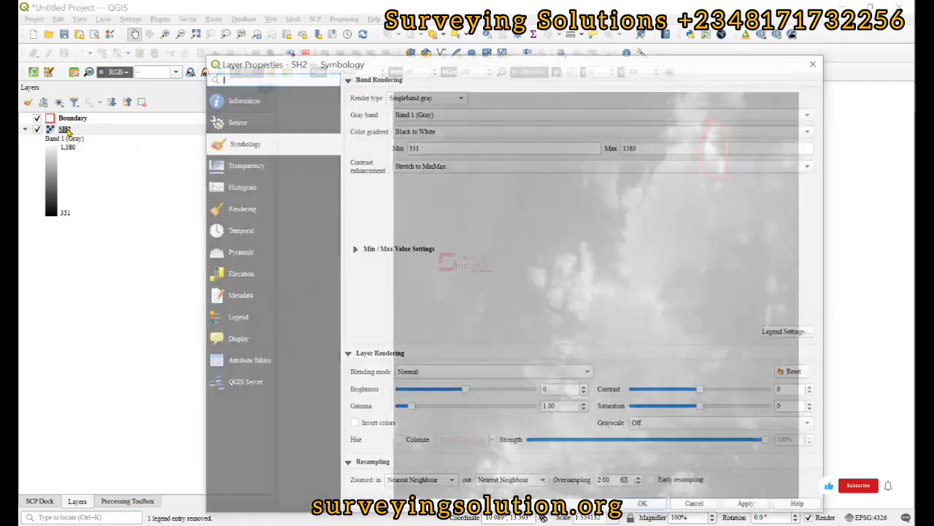
pyautogui.click(398, 96)
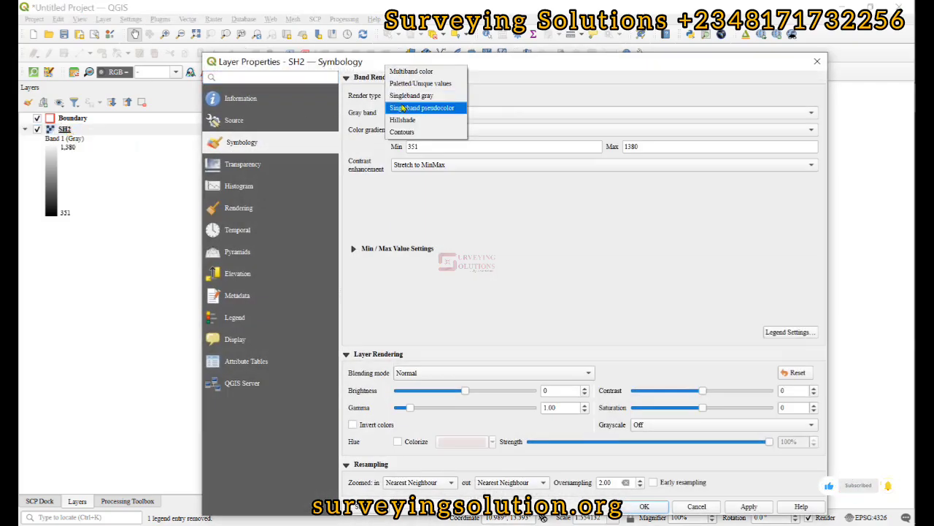
pyautogui.click(422, 107)
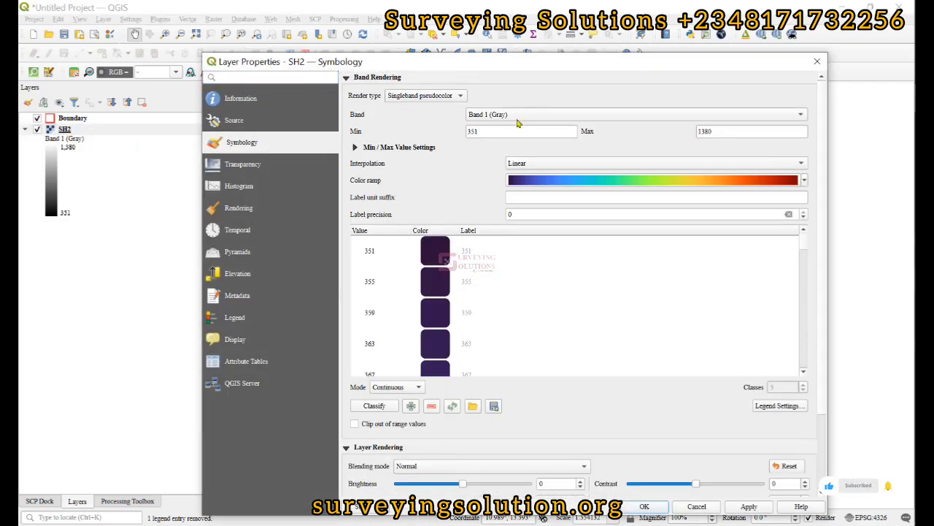
pyautogui.click(396, 387)
pyautogui.click(394, 395)
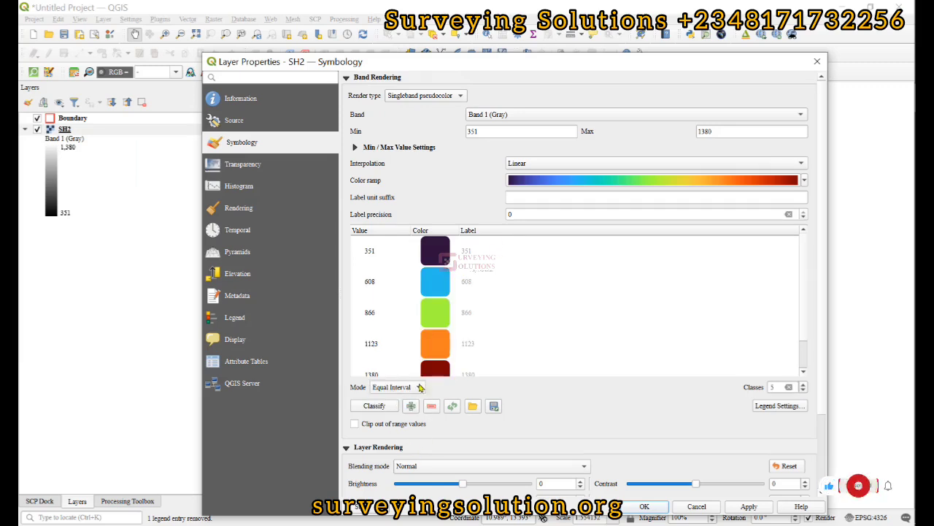
pyautogui.click(803, 390)
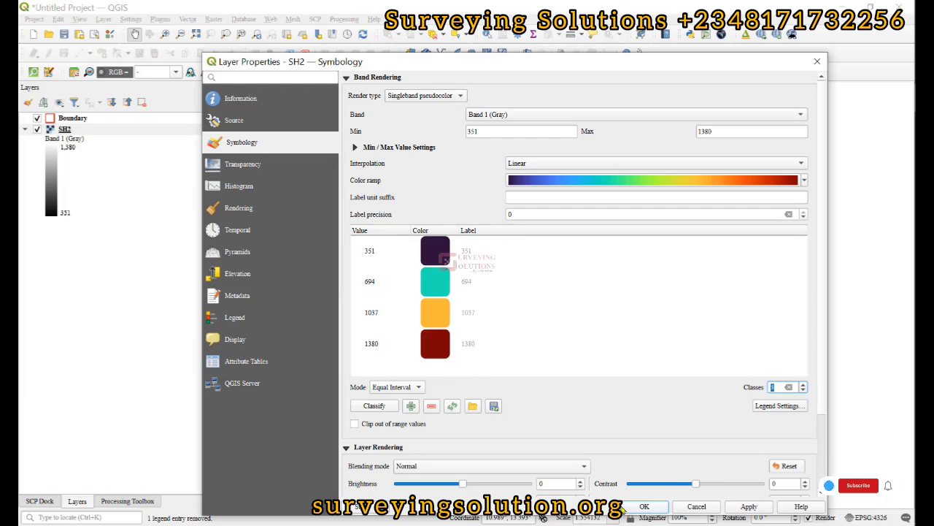
pyautogui.click(642, 507)
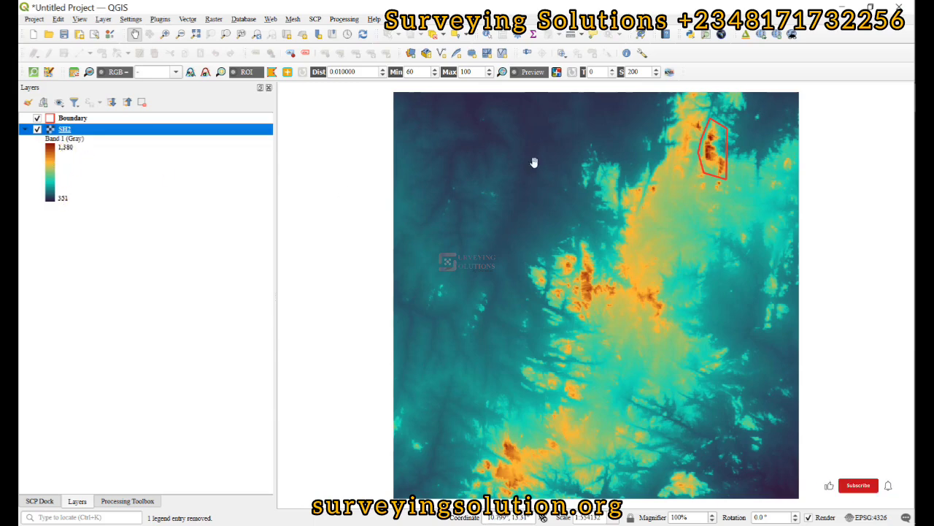
# Zoom and pan the map to centre on the Boundary polygon and its high terrain.
pyautogui.scroll(1, 747, 171)
pyautogui.moveTo(721, 139); pyautogui.dragTo(662, 230)
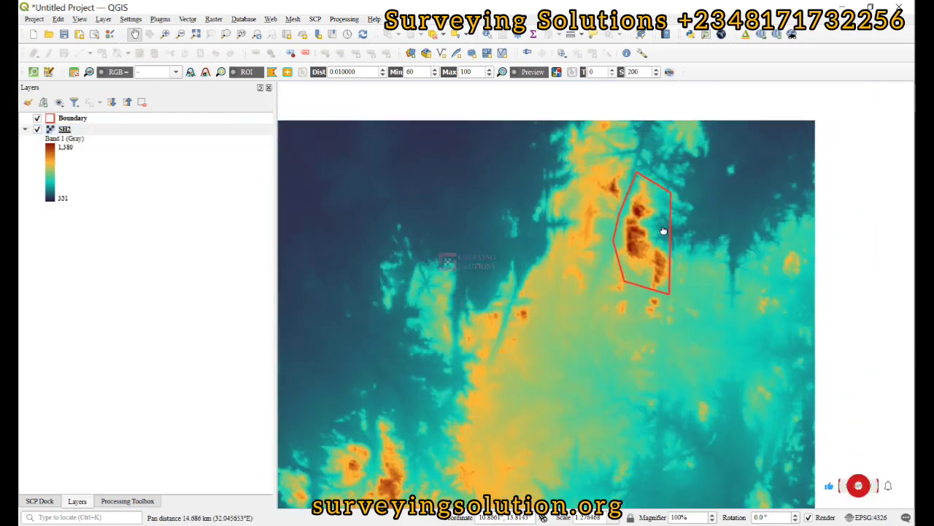
pyautogui.scroll(1, 655, 236)
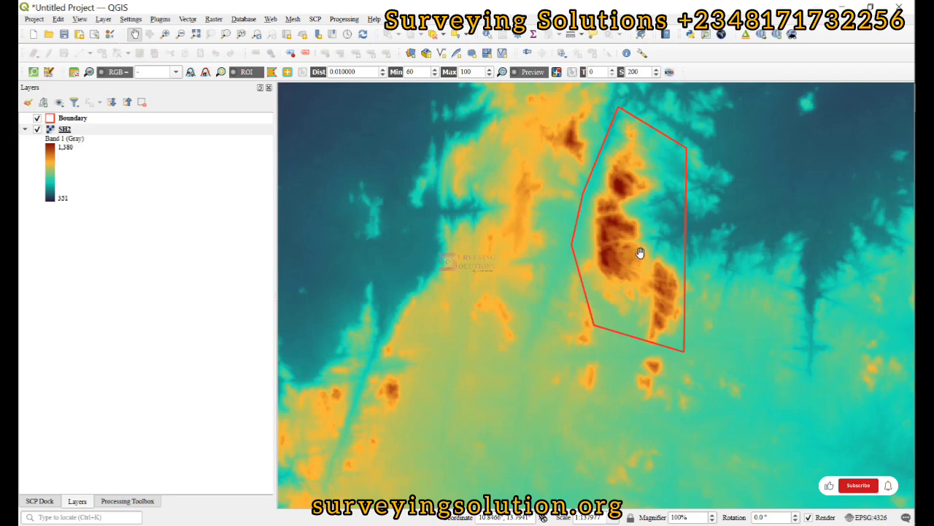
# Run Clip Raster by Extent on SH2, using the Boundary layer's extent as the clipping extent.
pyautogui.click(213, 19)
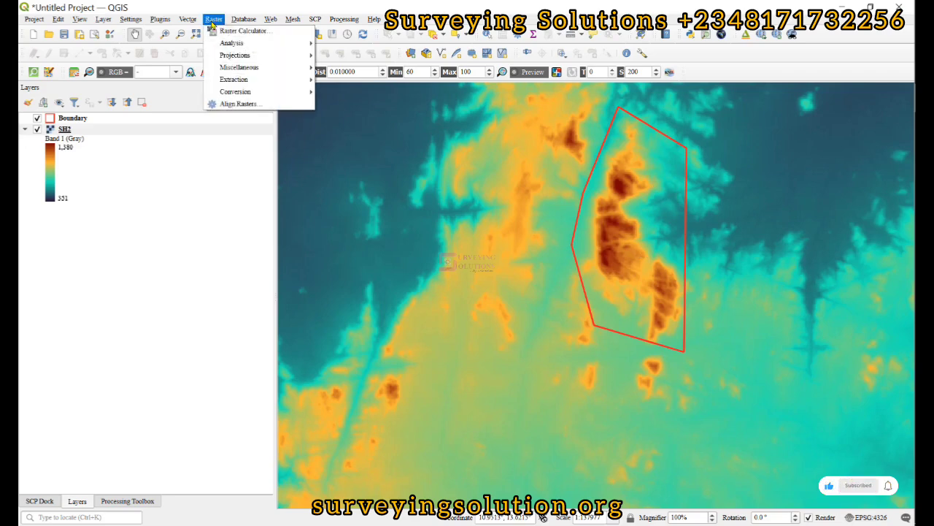
pyautogui.moveTo(246, 82)
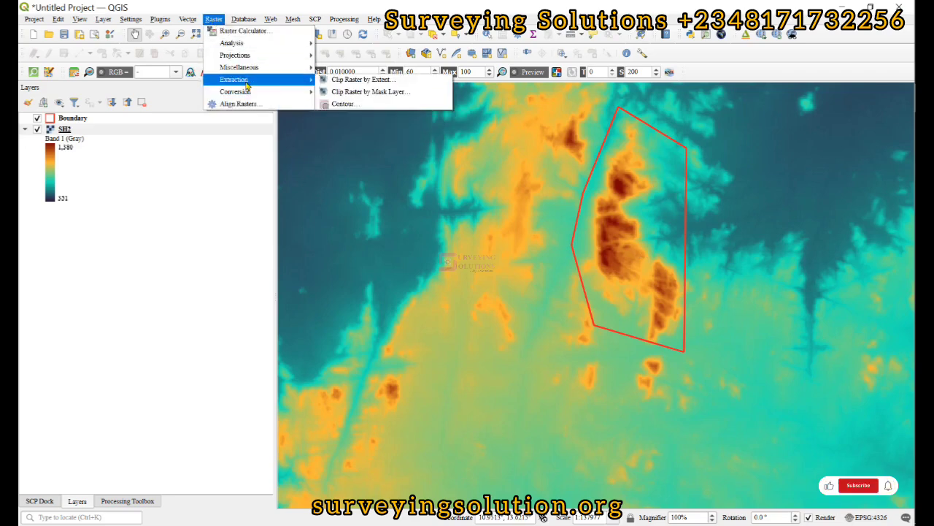
pyautogui.click(353, 80)
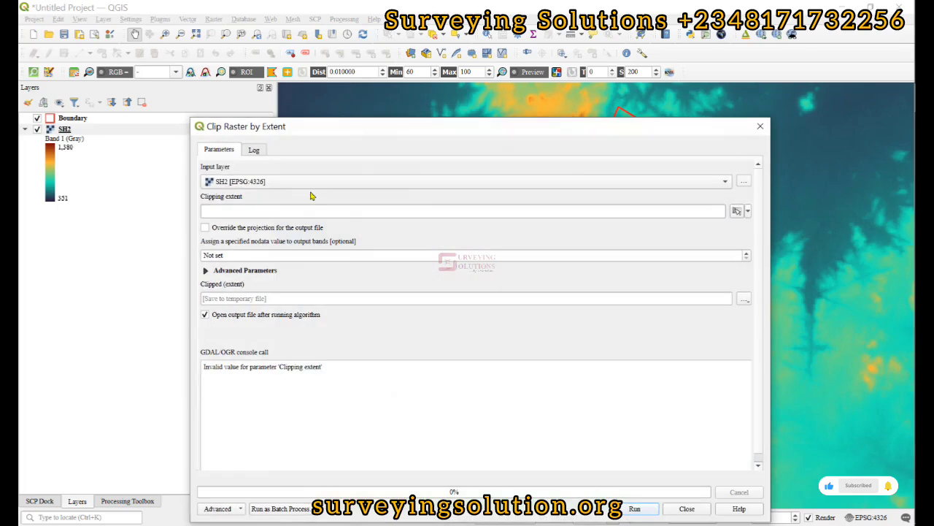
pyautogui.click(748, 211)
pyautogui.click(749, 212)
pyautogui.click(749, 212)
pyautogui.moveTo(773, 222)
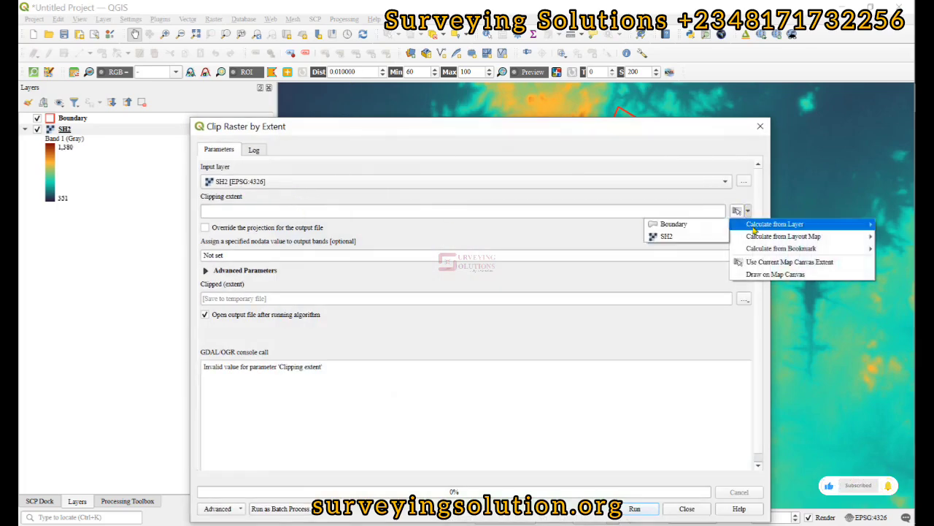
pyautogui.click(659, 225)
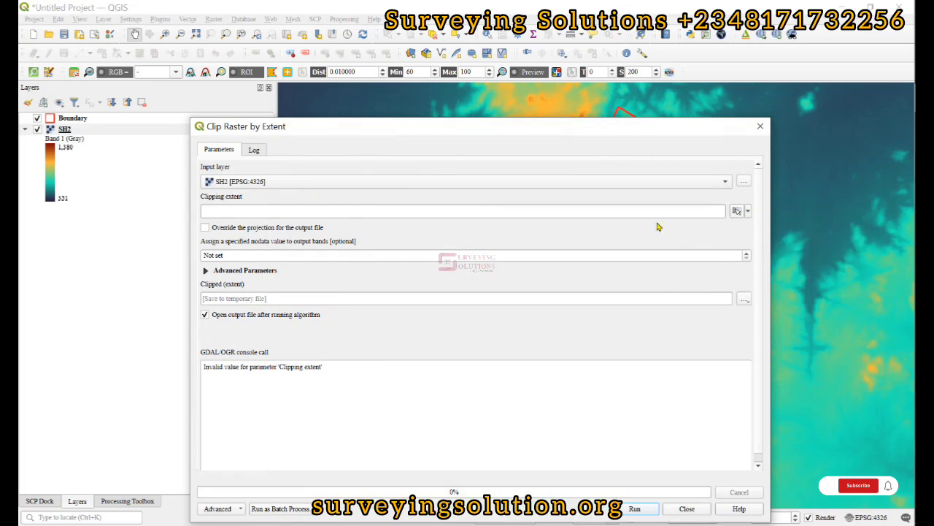
pyautogui.click(632, 508)
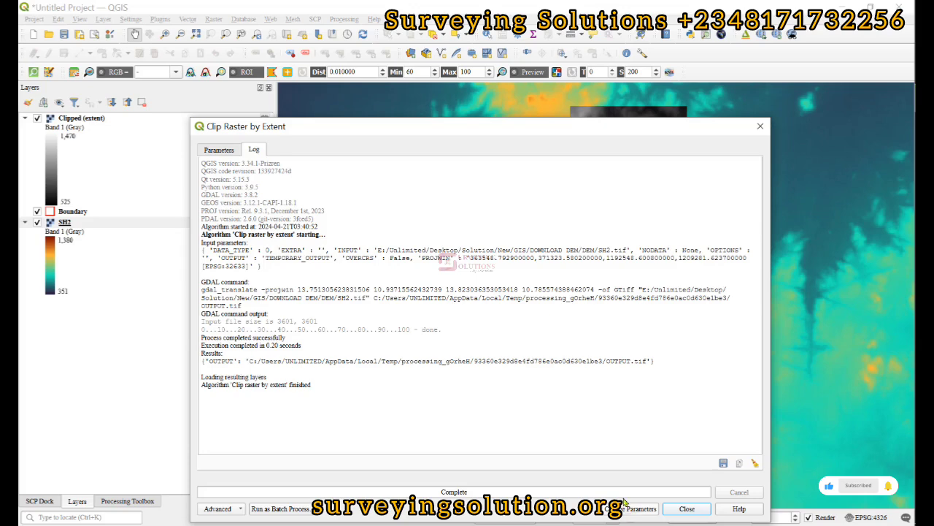
pyautogui.click(687, 509)
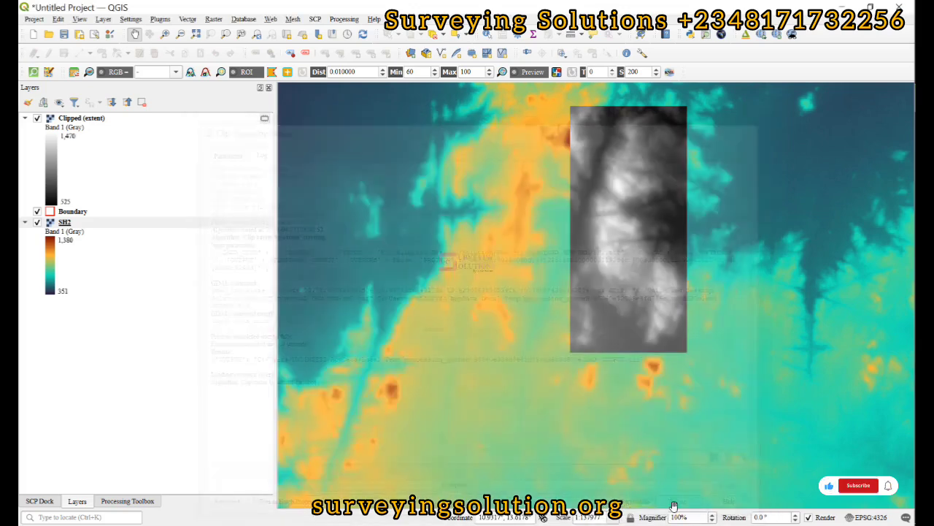
# Hide SH2 and confirm Clipped (extent) is a 258 × 546 Int16 raster in EPSG:4326.
pyautogui.click(36, 223)
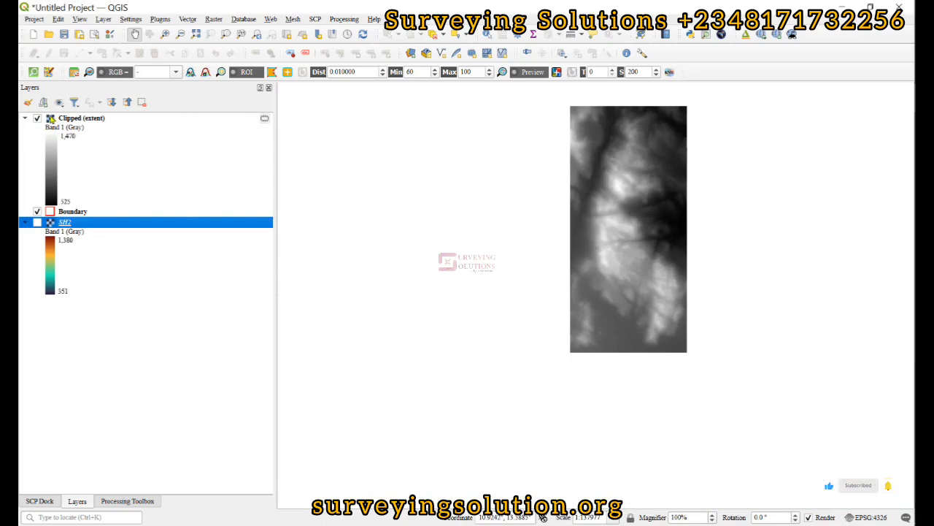
pyautogui.click(73, 118)
pyautogui.rightClick(75, 119)
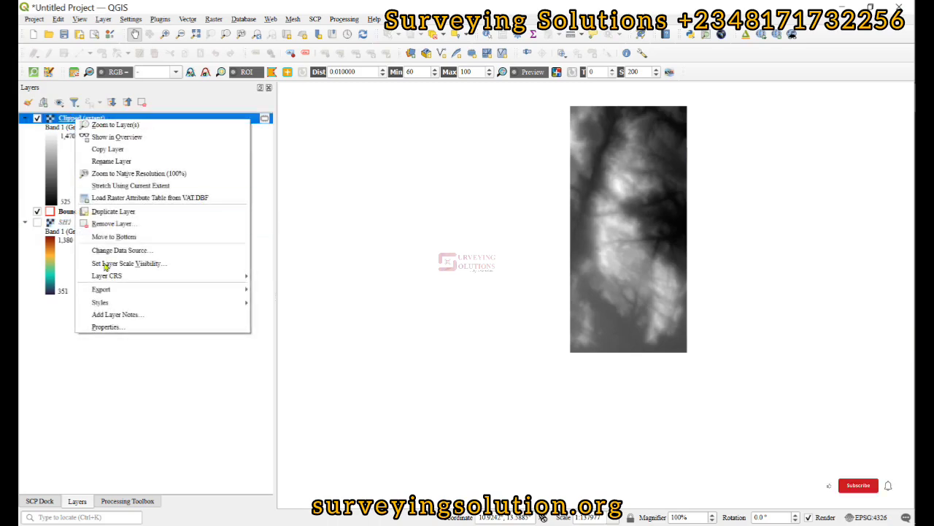
pyautogui.click(102, 327)
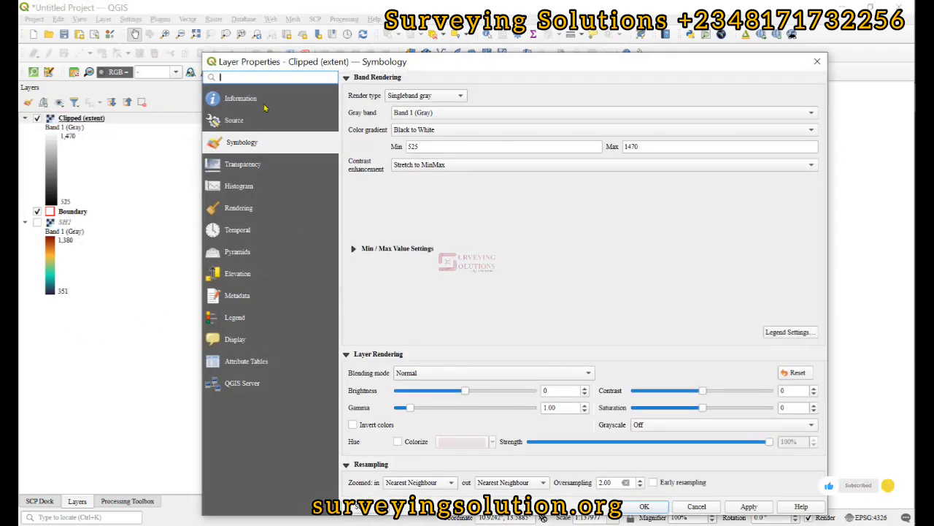
pyautogui.click(241, 100)
pyautogui.scroll(-6, 475, 321)
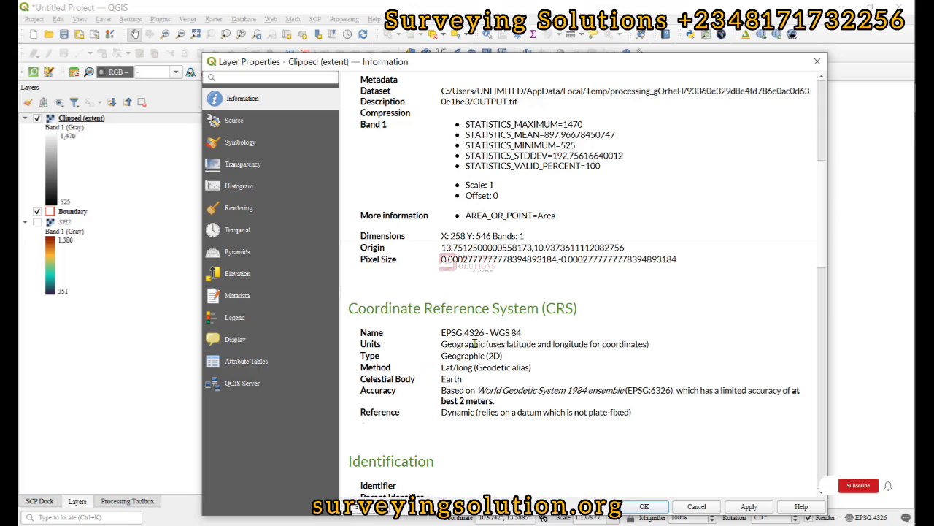
pyautogui.click(817, 61)
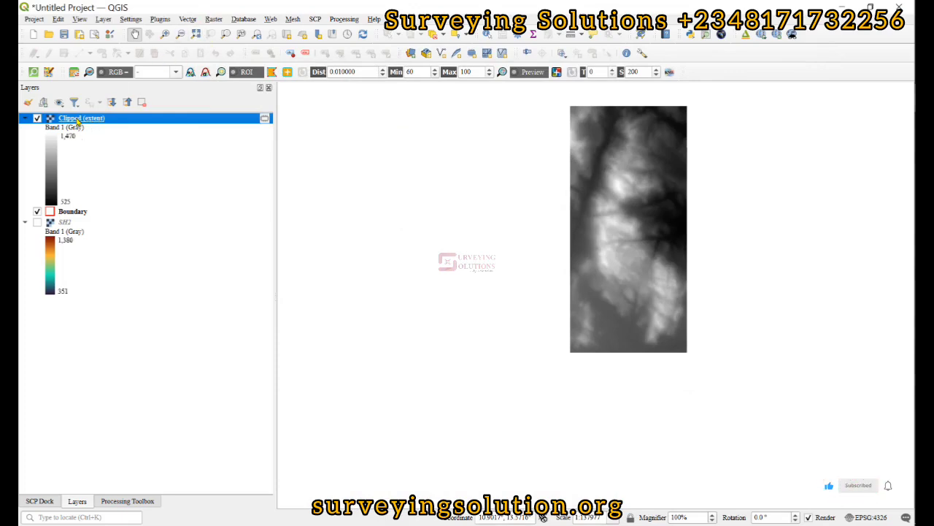
# Set up Warp (Reproject) for Clipped (extent), from EPSG:4326 to EPSG:32633 WGS 84 / UTM zone 33N.
pyautogui.click(213, 18)
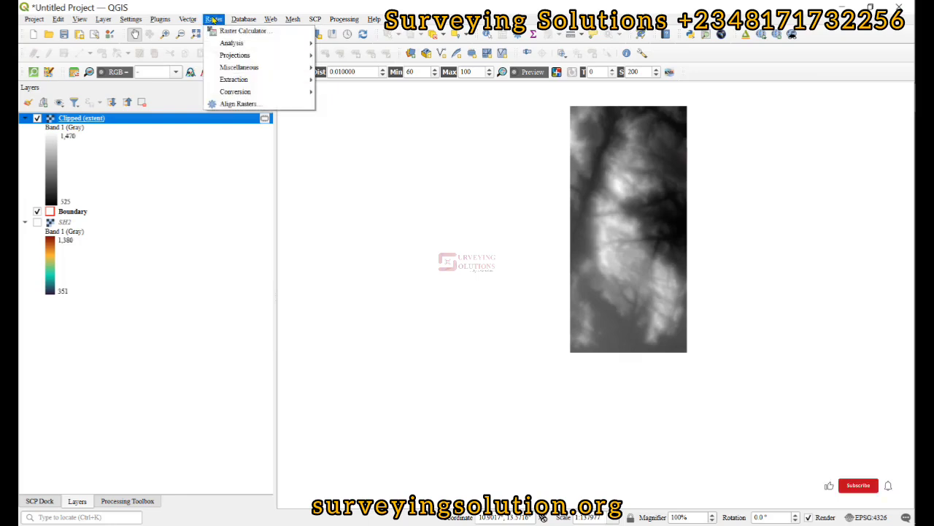
pyautogui.moveTo(256, 57)
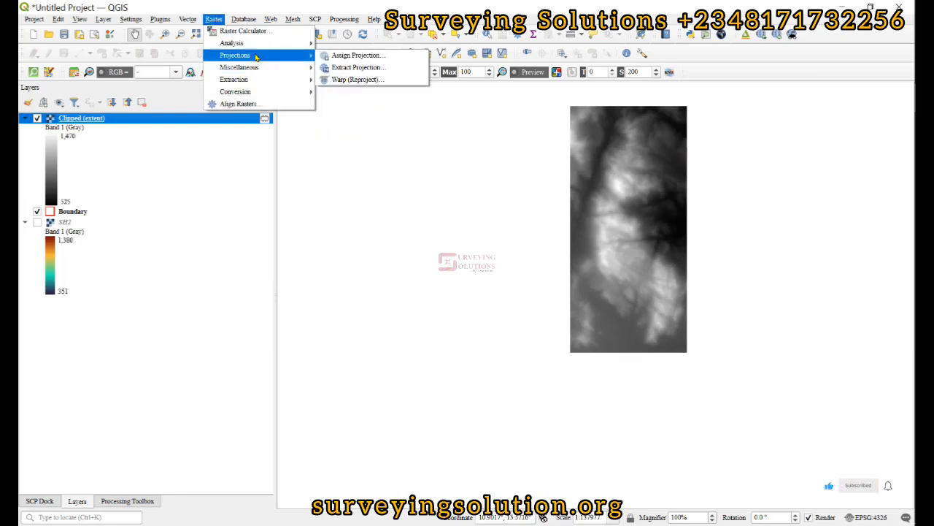
pyautogui.click(356, 79)
pyautogui.click(241, 184)
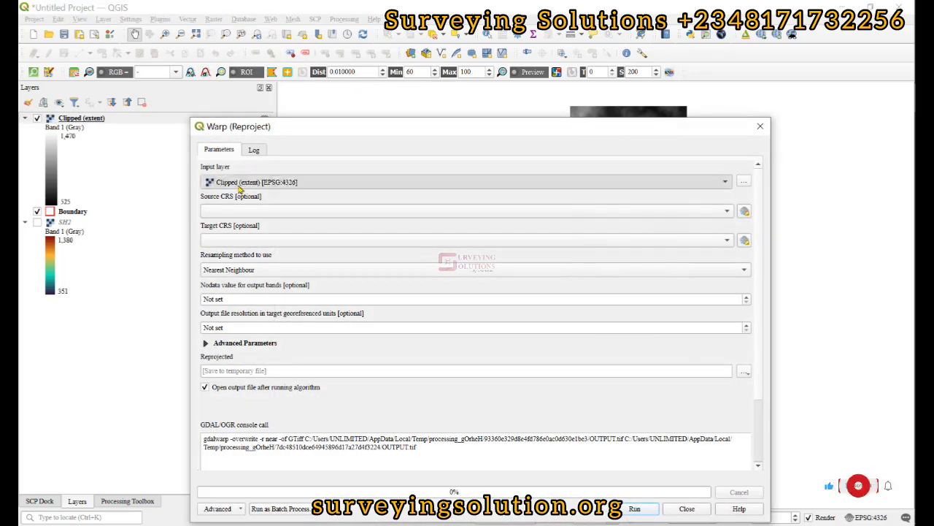
pyautogui.click(241, 182)
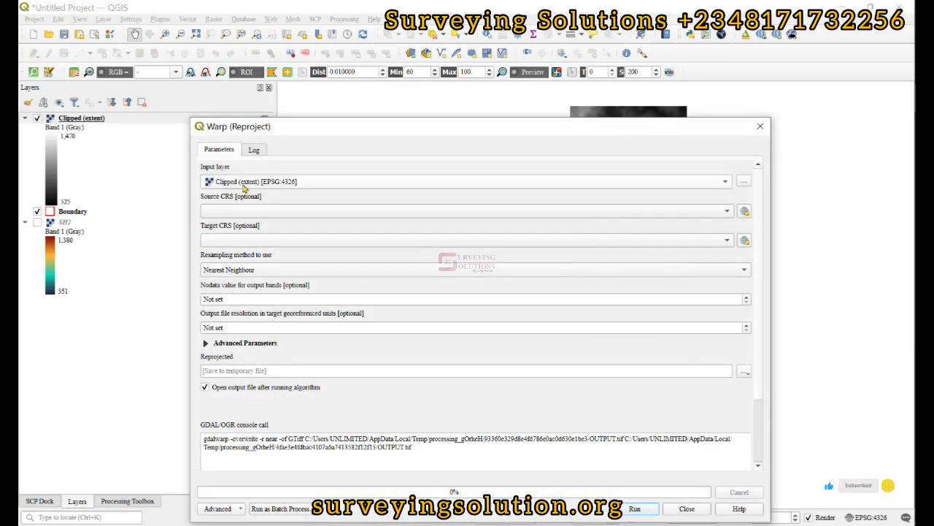
pyautogui.click(252, 212)
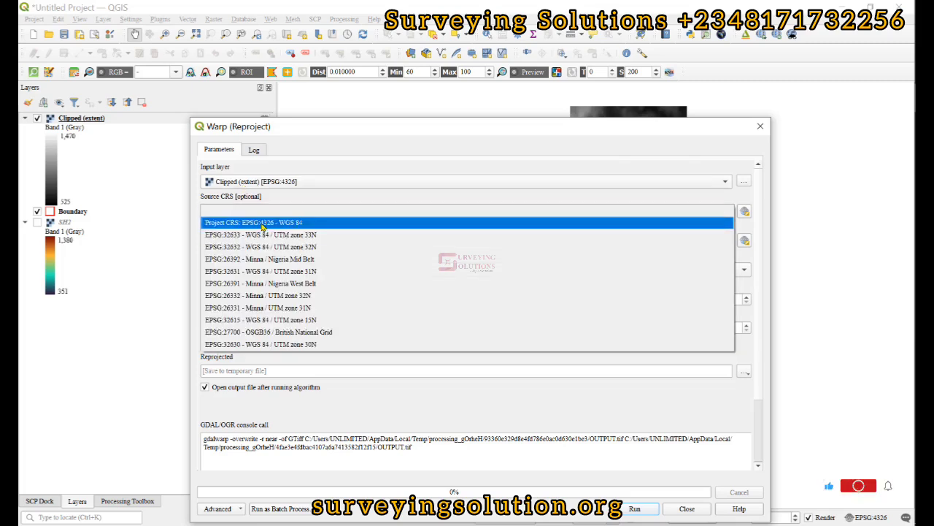
pyautogui.click(261, 224)
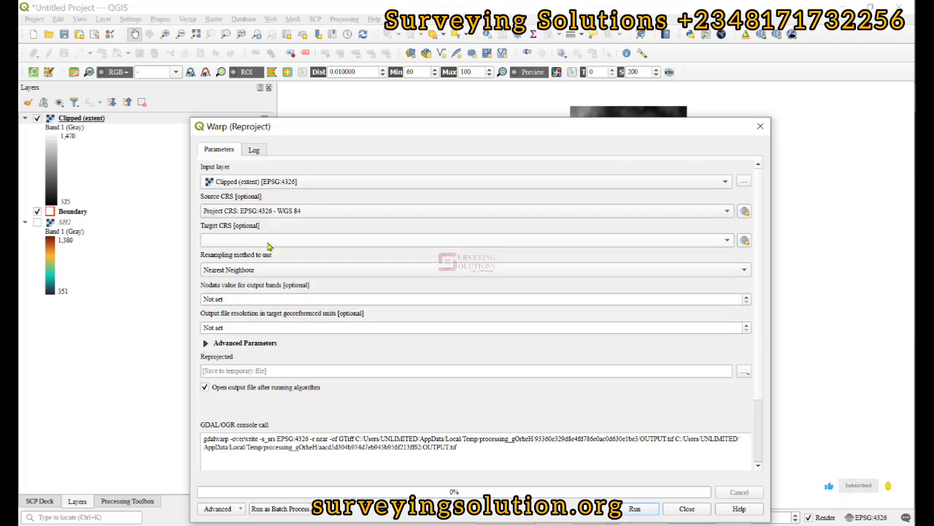
pyautogui.click(270, 242)
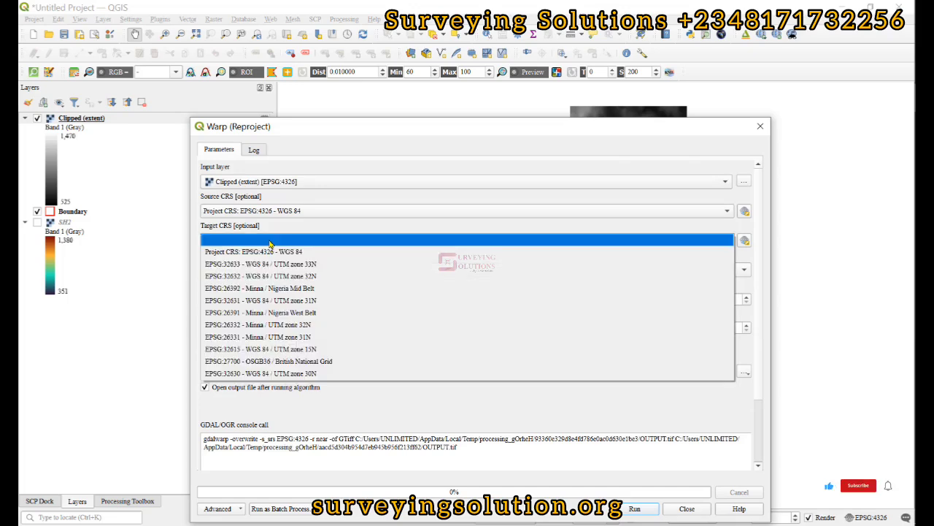
pyautogui.click(270, 264)
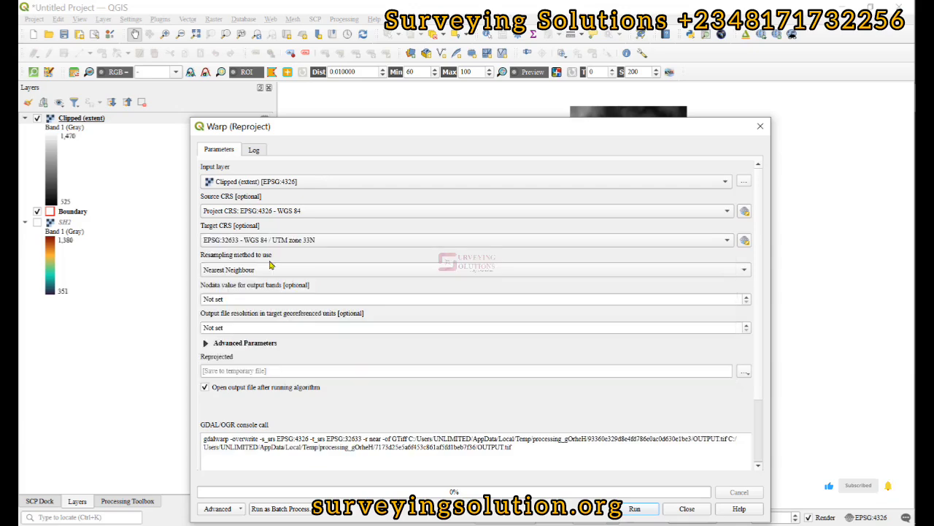
# Run the reprojection to create the Reprojected layer, then hide Clipped (extent).
pyautogui.moveTo(359, 129); pyautogui.dragTo(346, 78)
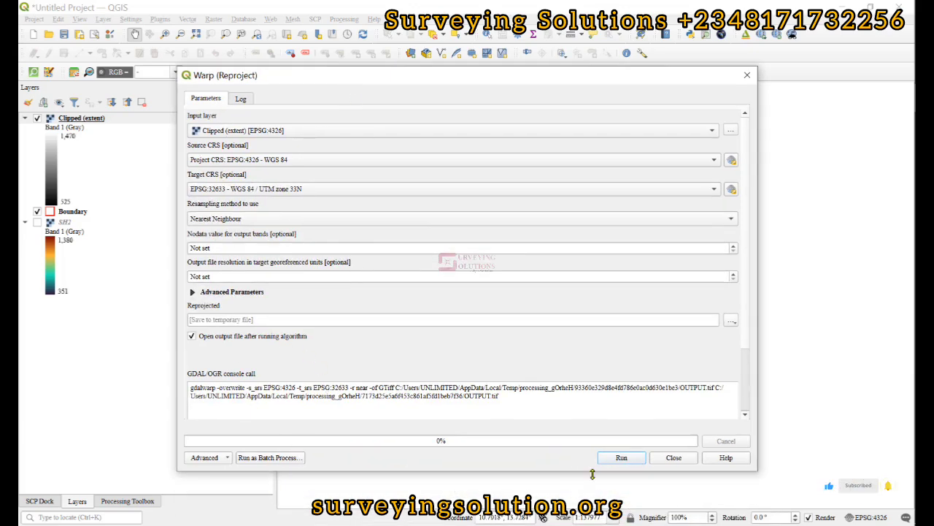
pyautogui.click(623, 458)
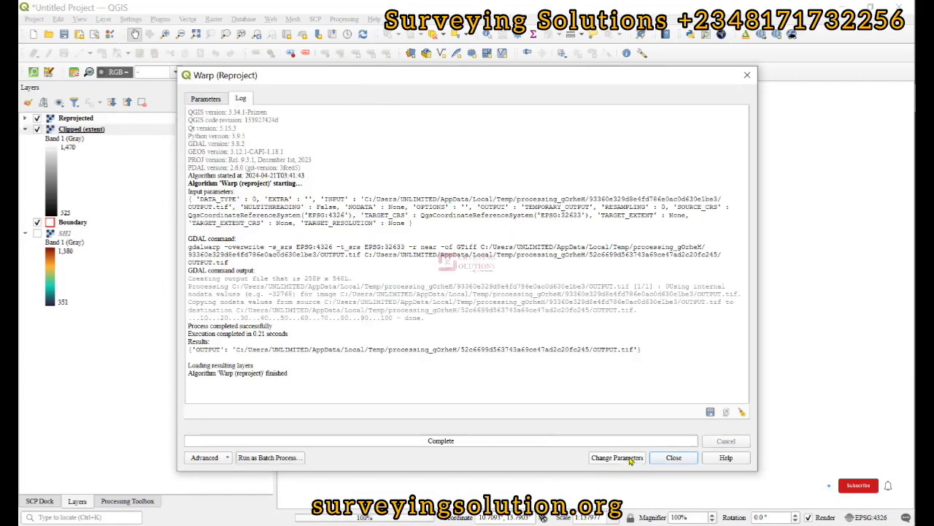
pyautogui.click(685, 457)
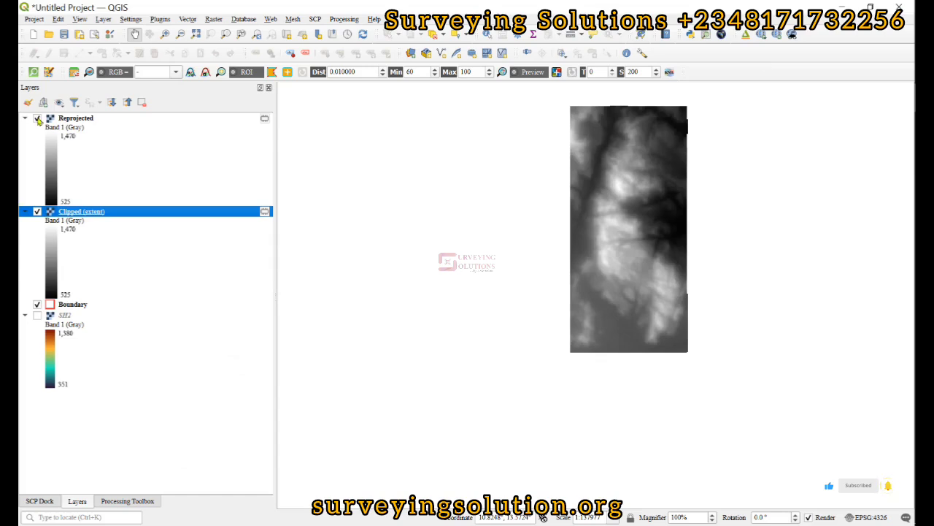
pyautogui.click(36, 212)
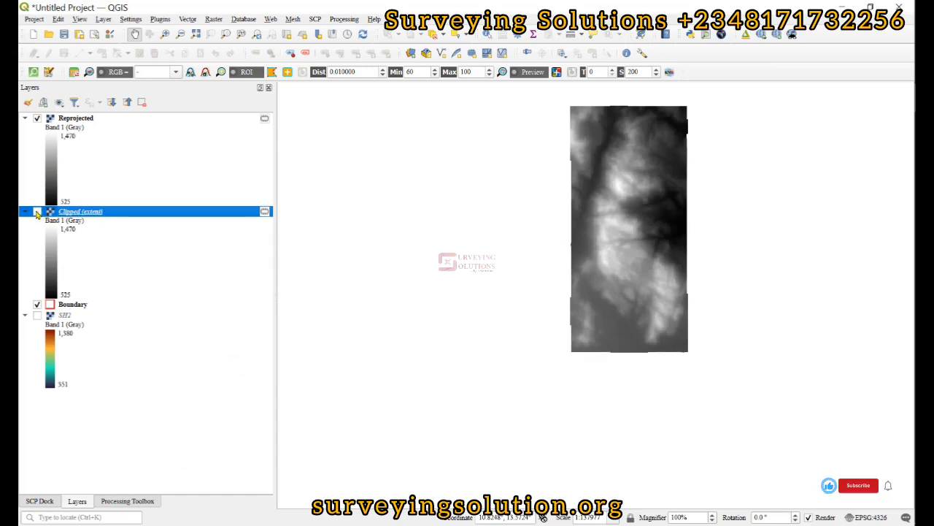
pyautogui.click(26, 212)
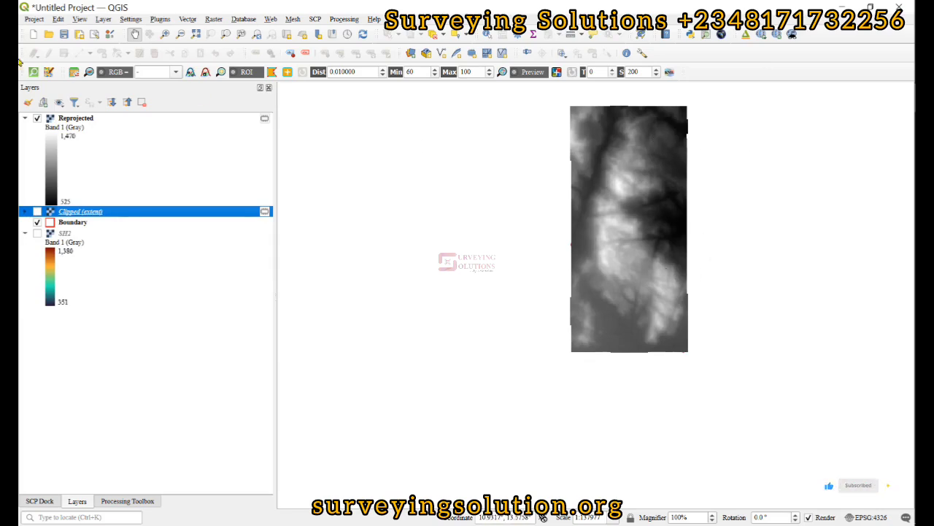
# Style Reprojected as Singleband pseudocolor, Equal Interval mode, 4 classes (525 to 1,470).
pyautogui.doubleClick(70, 121)
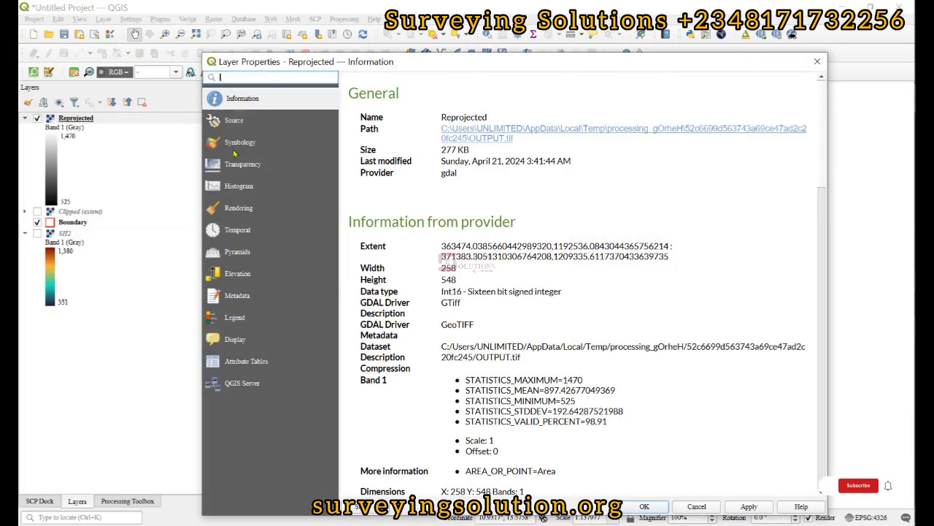
pyautogui.click(241, 142)
pyautogui.click(428, 96)
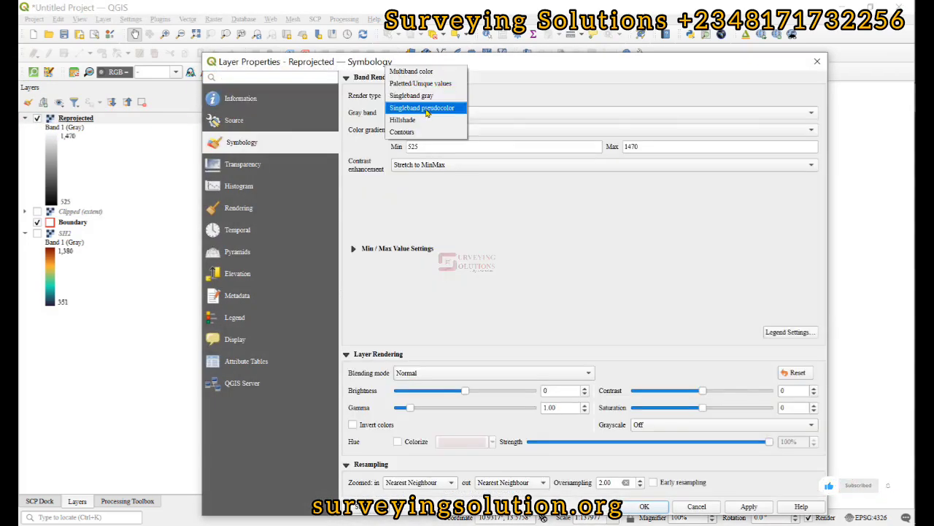
pyautogui.click(428, 108)
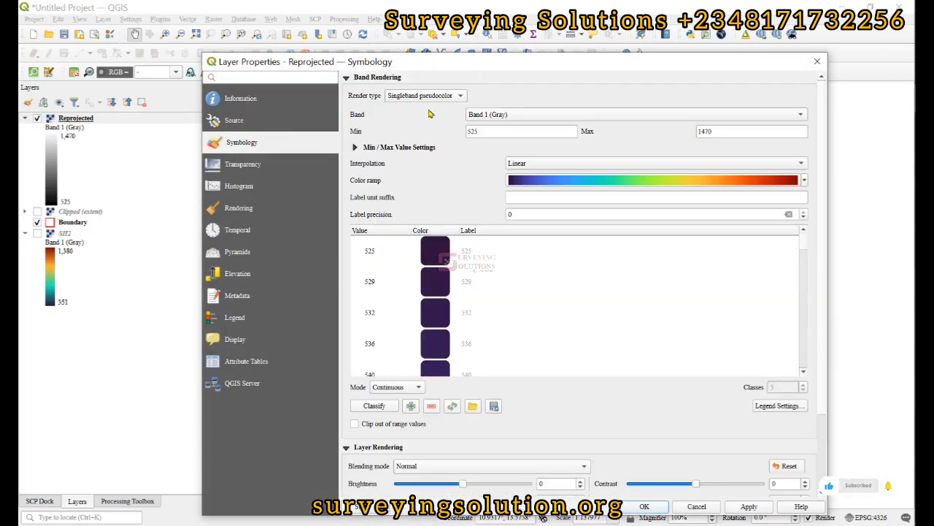
pyautogui.click(397, 387)
pyautogui.click(398, 398)
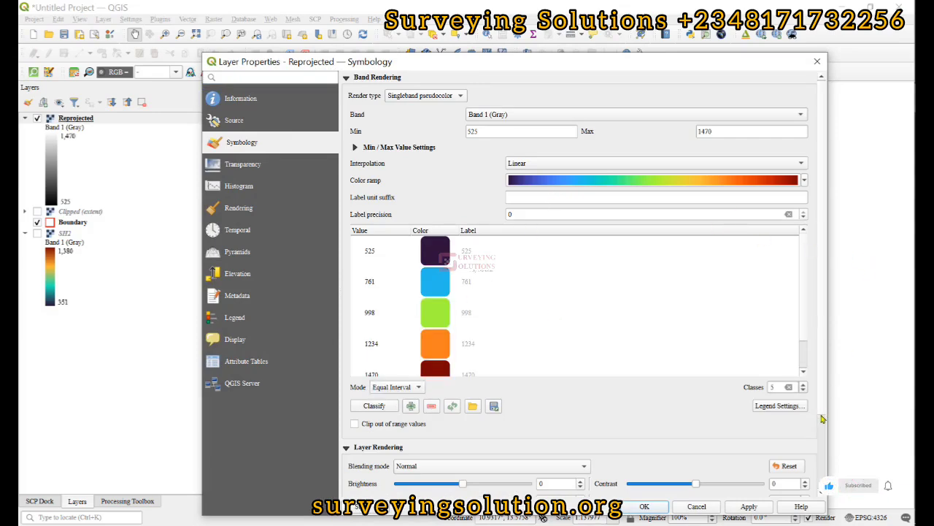
pyautogui.click(803, 390)
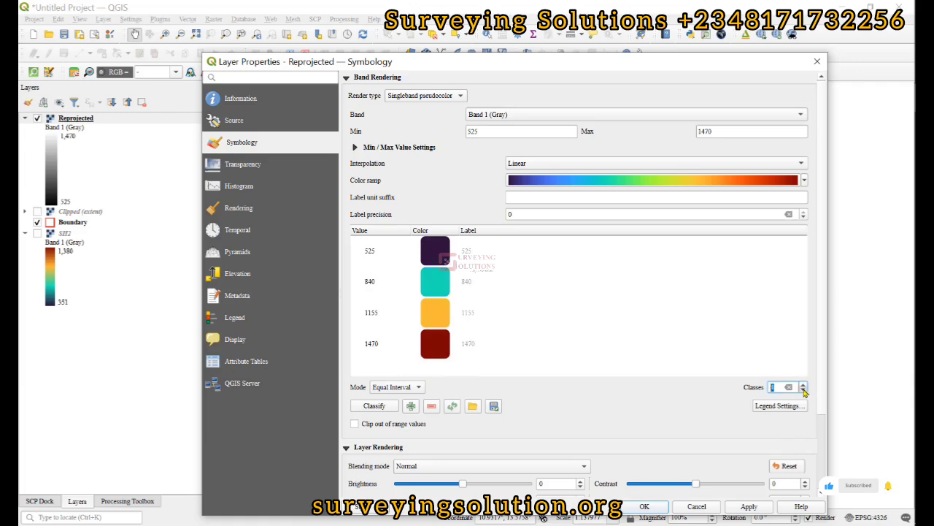
pyautogui.click(644, 507)
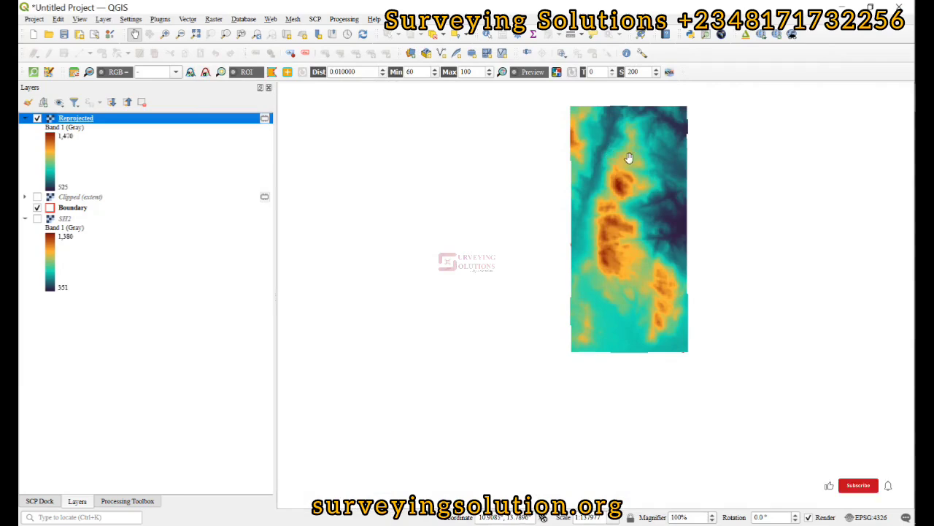
# Zoom the map to the Reprojected layer's full extent and bring up Raster > Extraction.
pyautogui.rightClick(125, 119)
pyautogui.click(144, 123)
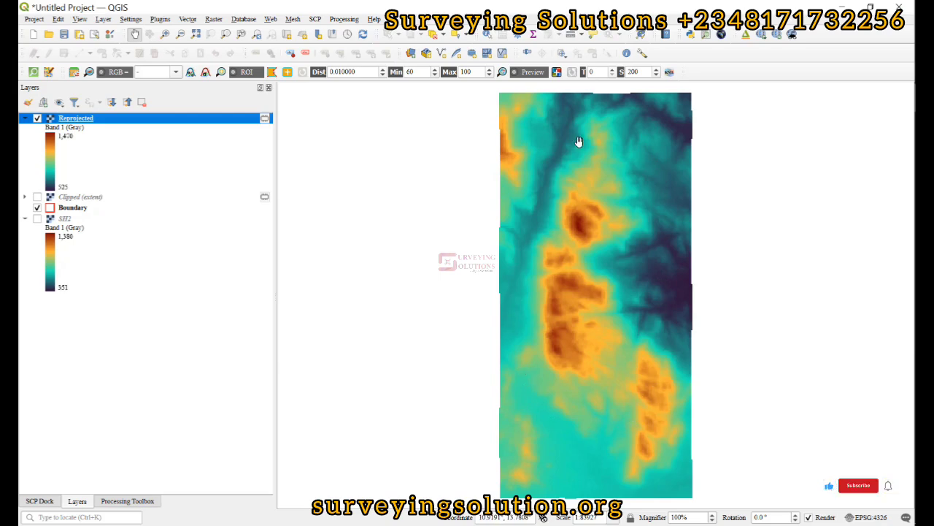
pyautogui.click(213, 19)
pyautogui.moveTo(259, 90)
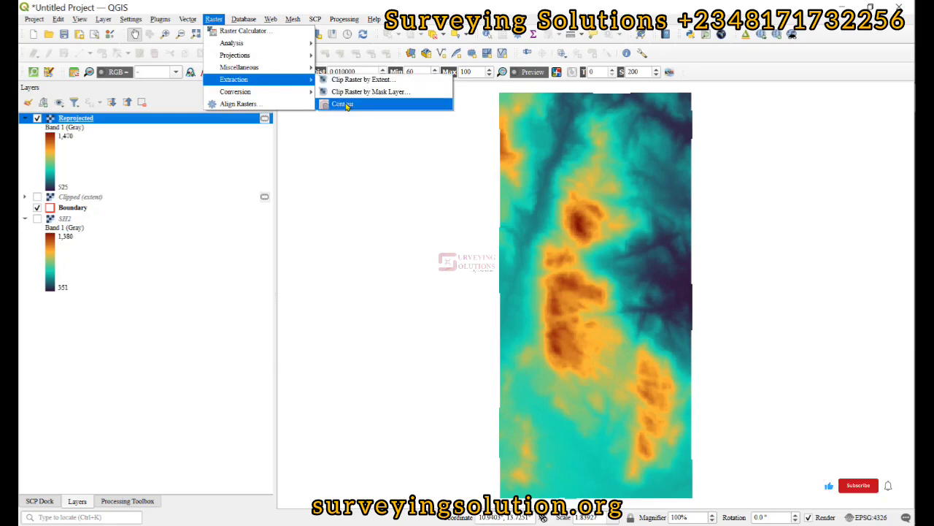
# Run the Contour tool on Reprojected with a 50 m interval to create the Contours layer.
pyautogui.click(347, 105)
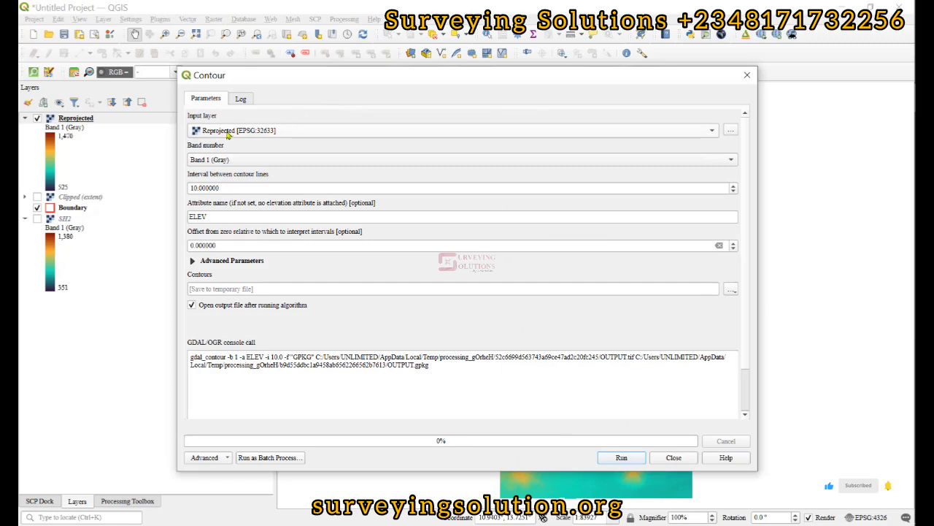
pyautogui.click(227, 134)
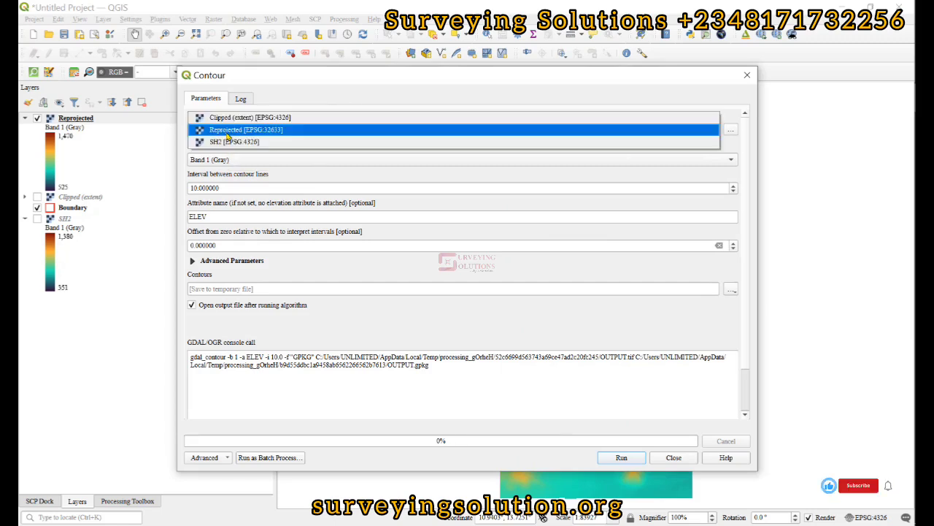
pyautogui.click(227, 131)
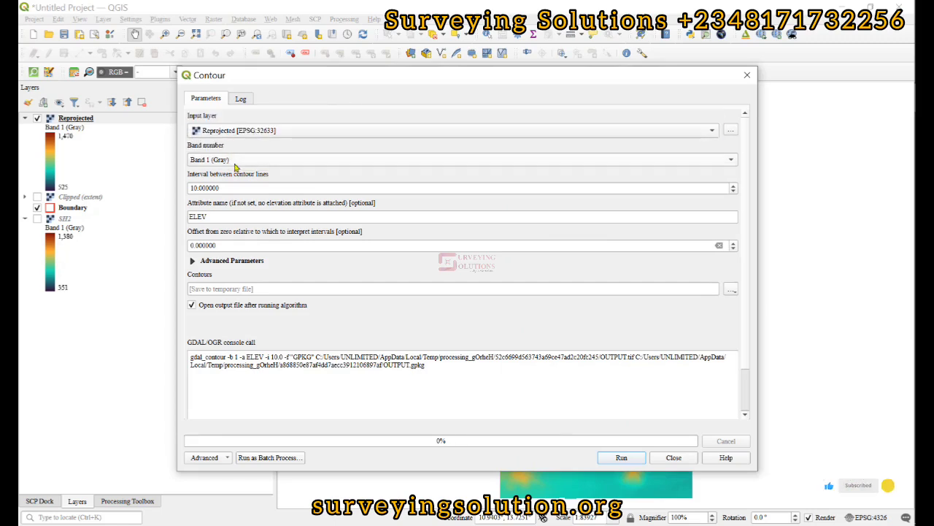
pyautogui.moveTo(232, 189); pyautogui.dragTo(142, 189)
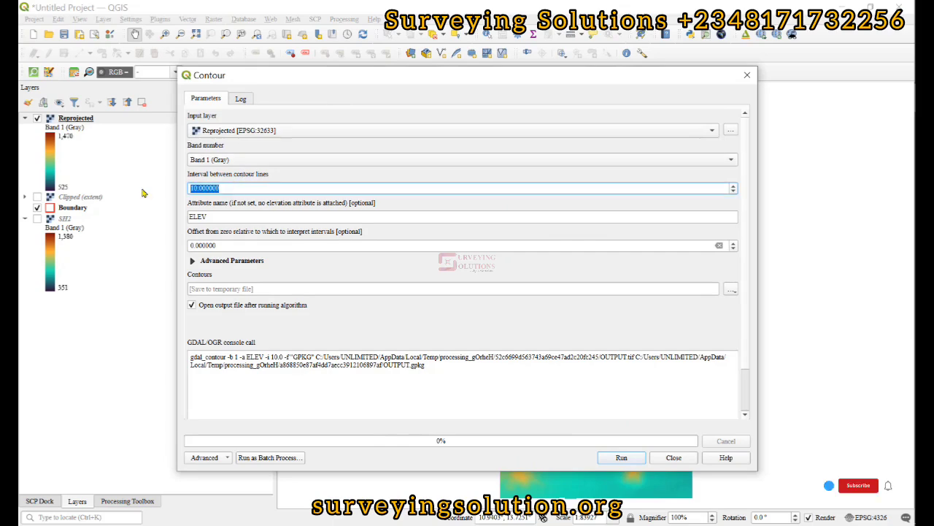
pyautogui.write('1')
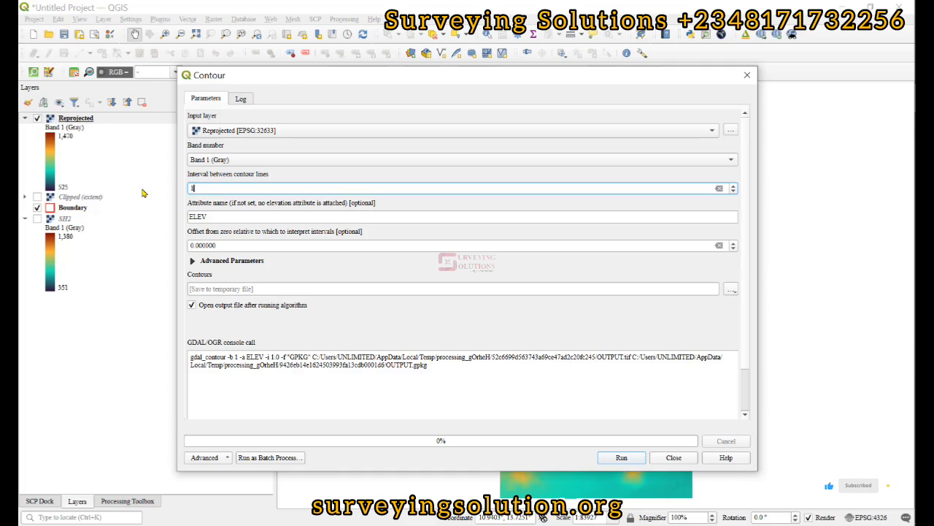
pyautogui.write('00')
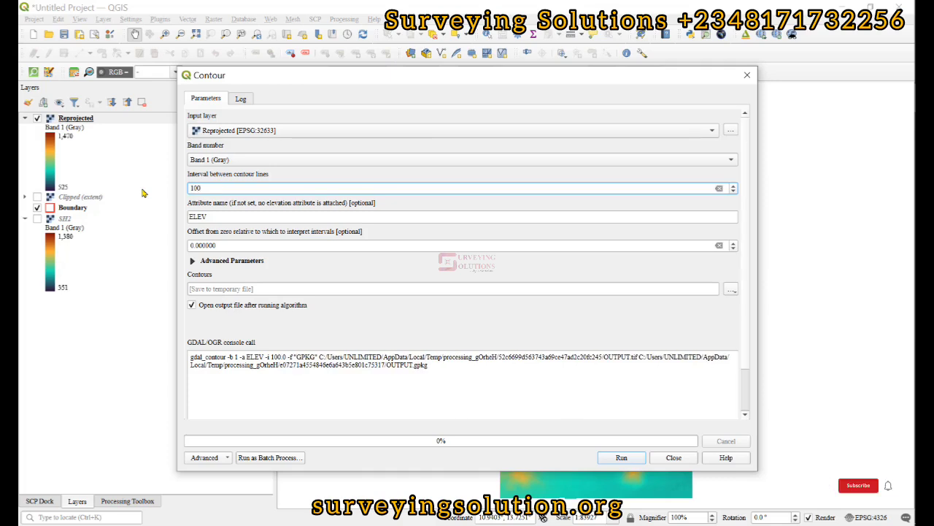
pyautogui.press('BackSpace')
pyautogui.press('BackSpace')
pyautogui.press('BackSpace')
pyautogui.write('5')
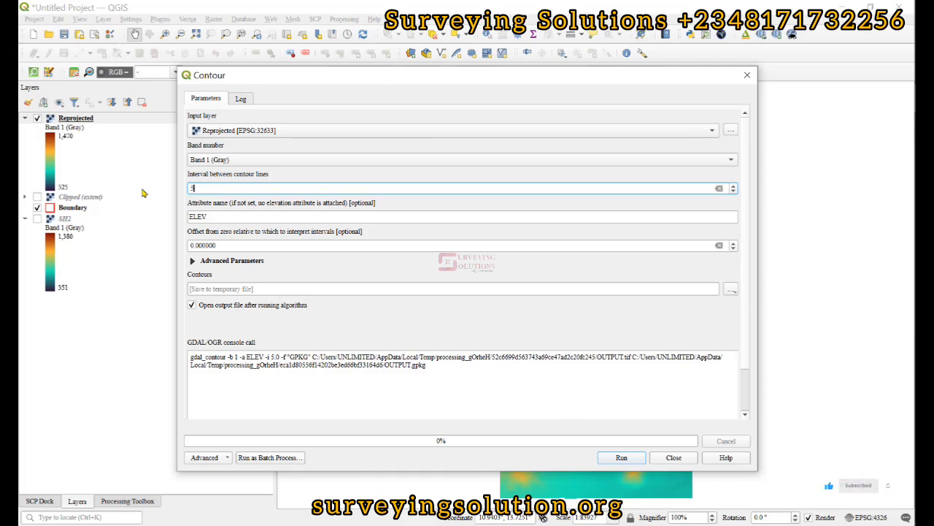
pyautogui.write('0')
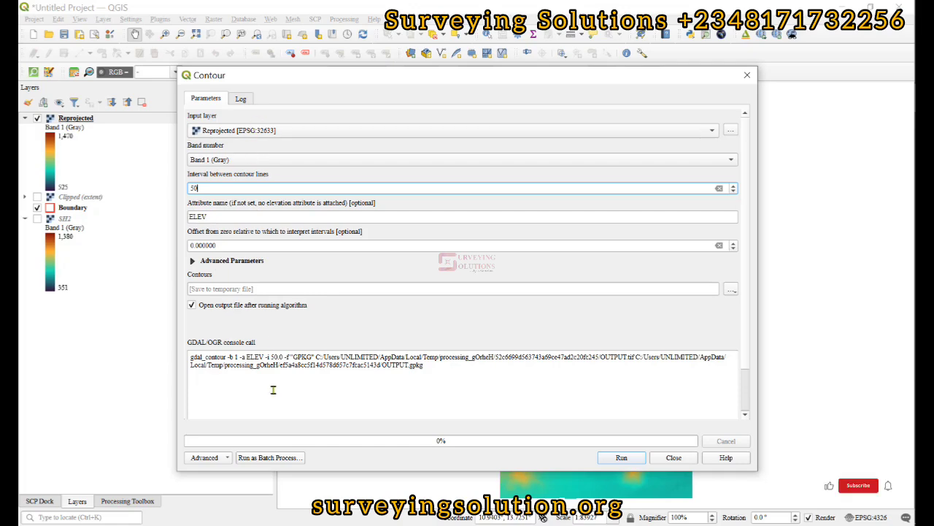
pyautogui.click(622, 458)
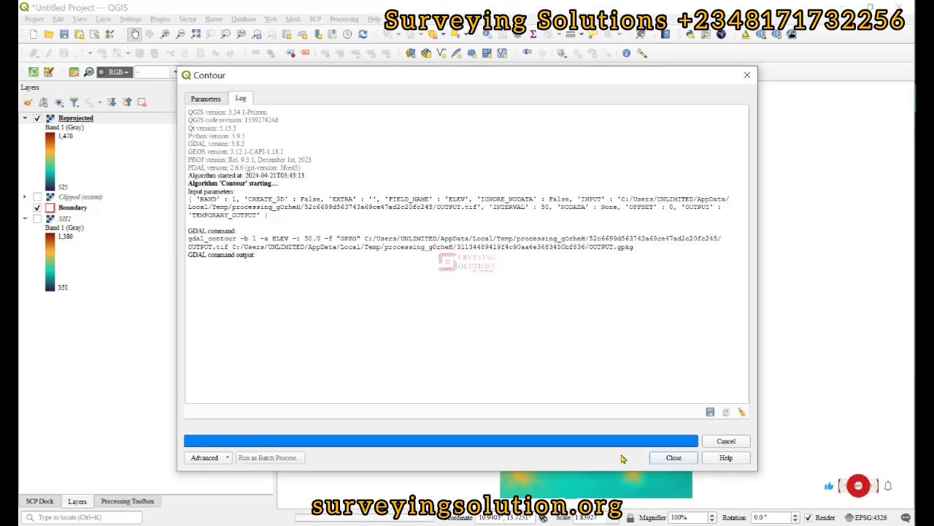
pyautogui.click(673, 457)
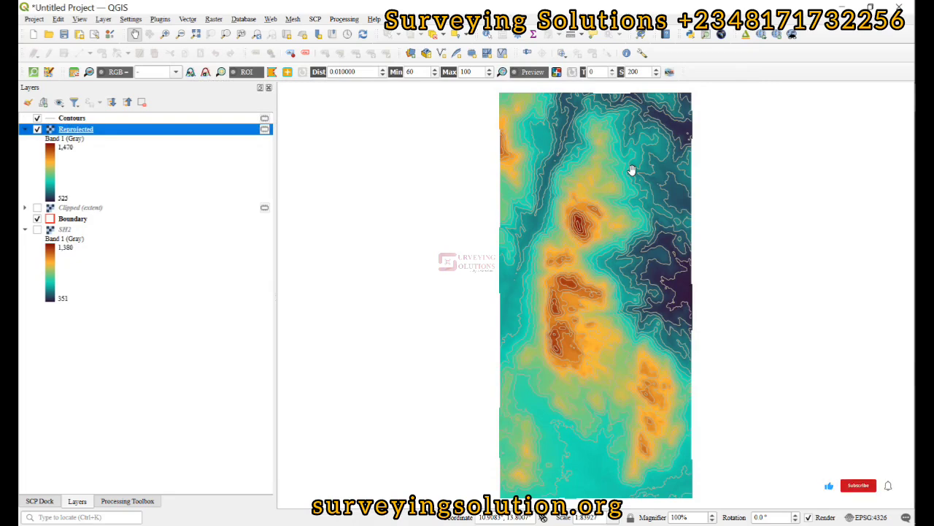
# Change the Contours layer's line colour to blue.
pyautogui.click(52, 121)
pyautogui.doubleClick(52, 121)
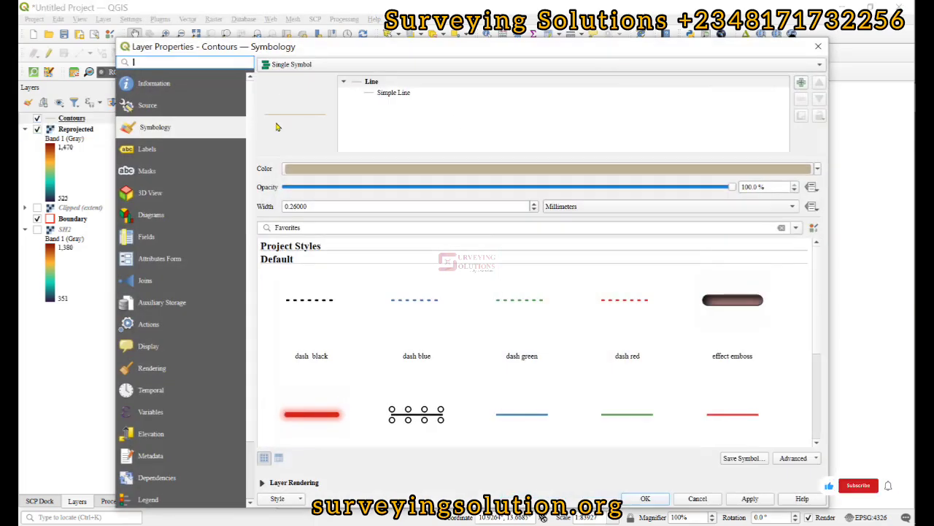
pyautogui.click(817, 169)
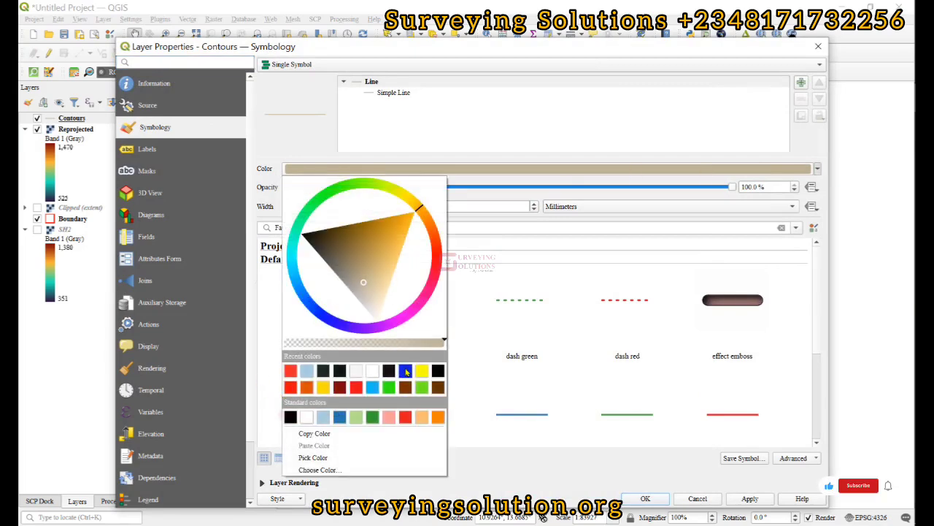
pyautogui.click(406, 371)
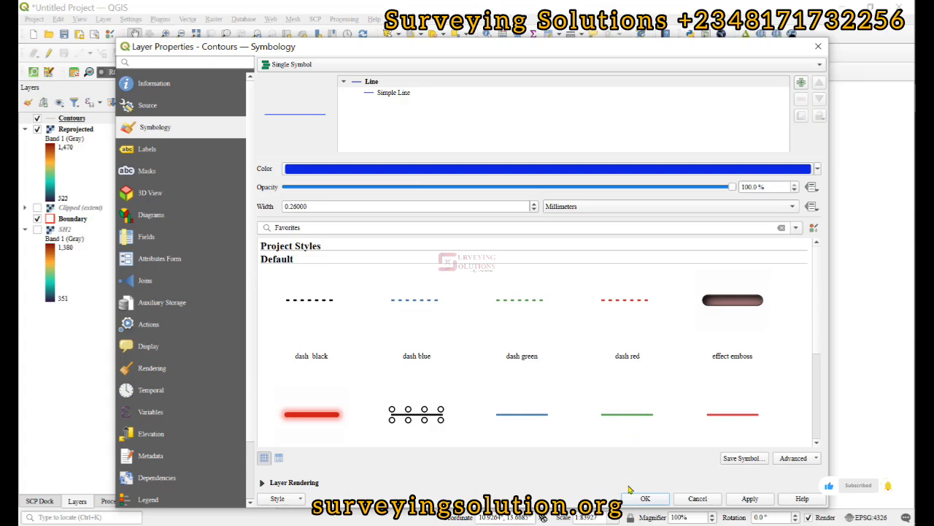
pyautogui.click(642, 499)
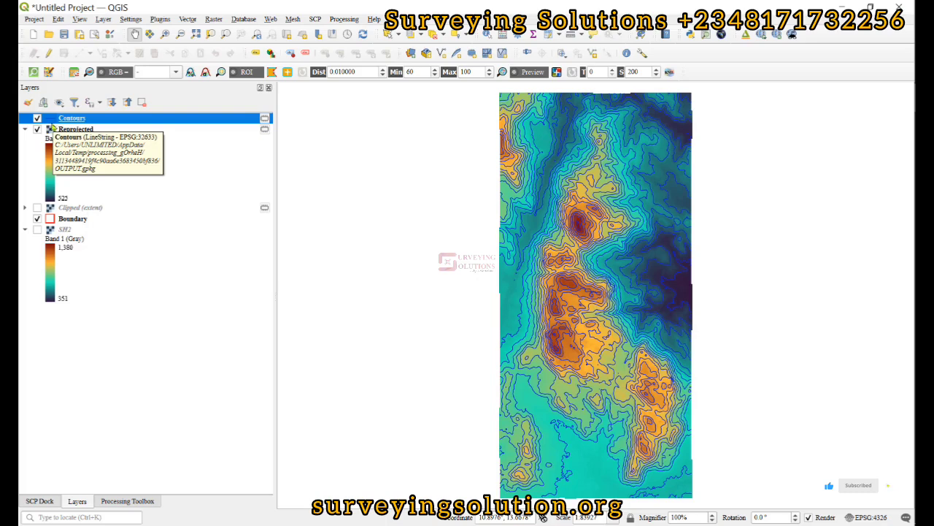
pyautogui.rightClick(56, 117)
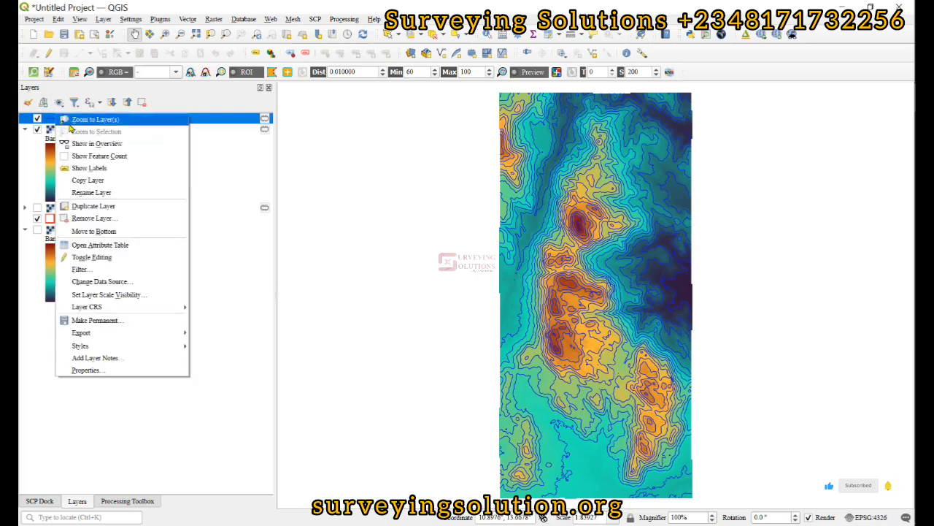
pyautogui.click(100, 247)
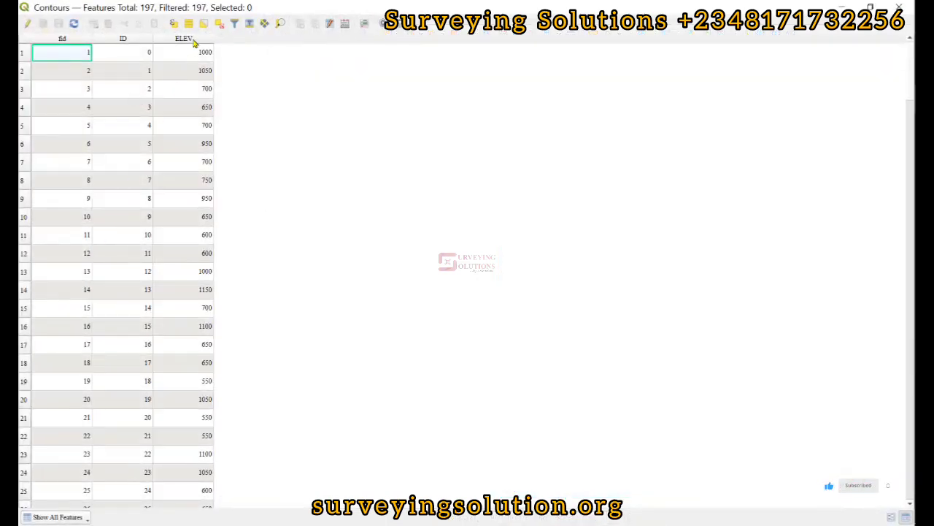
pyautogui.click(194, 43)
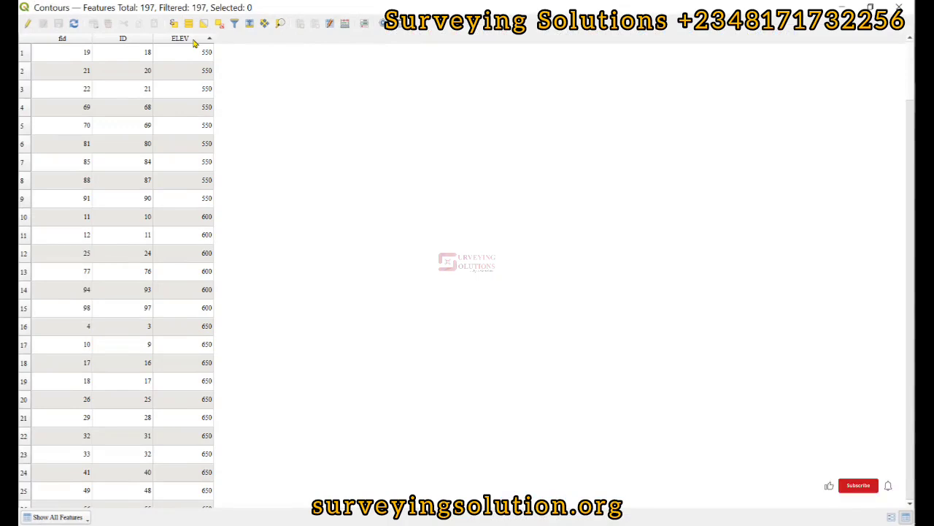
pyautogui.click(194, 43)
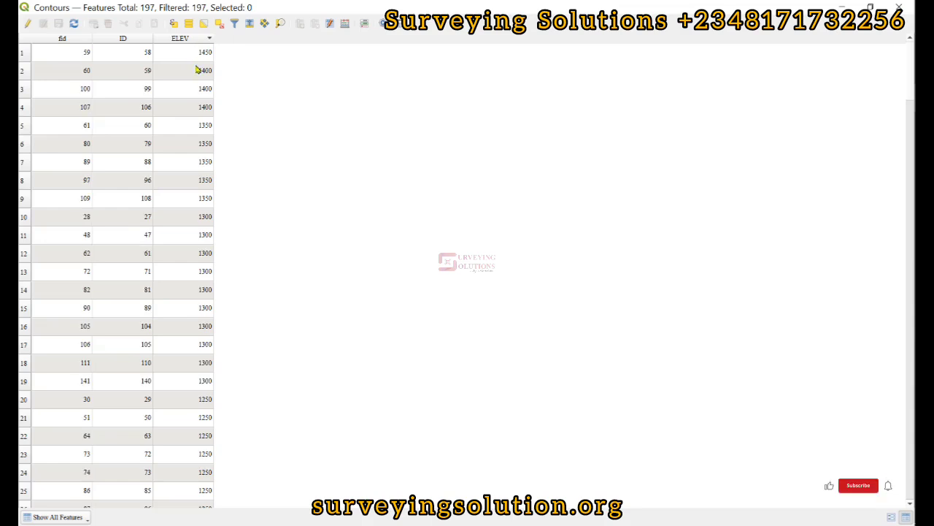
pyautogui.click(198, 42)
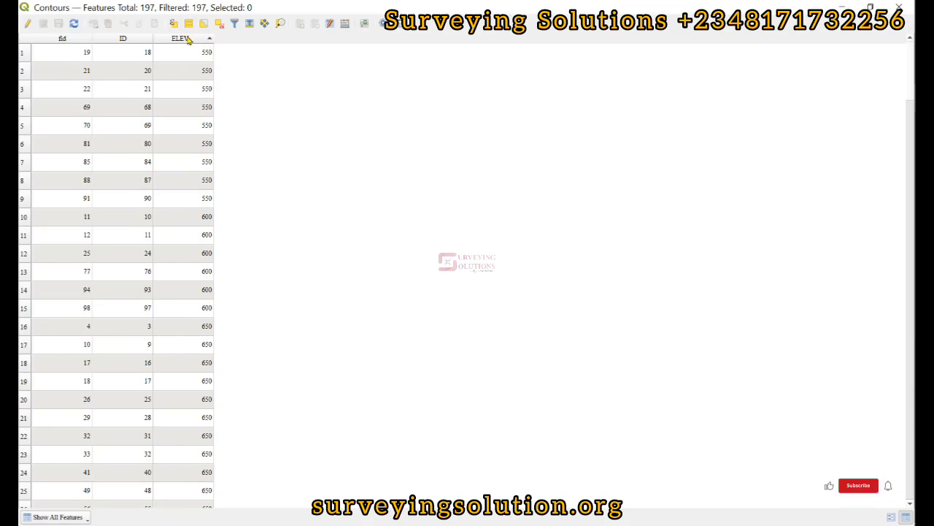
pyautogui.click(189, 36)
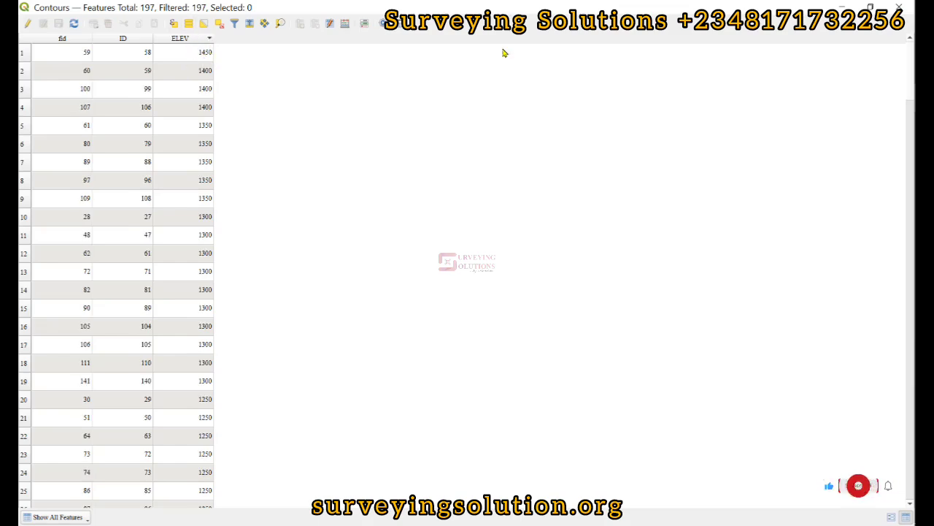
pyautogui.click(900, 7)
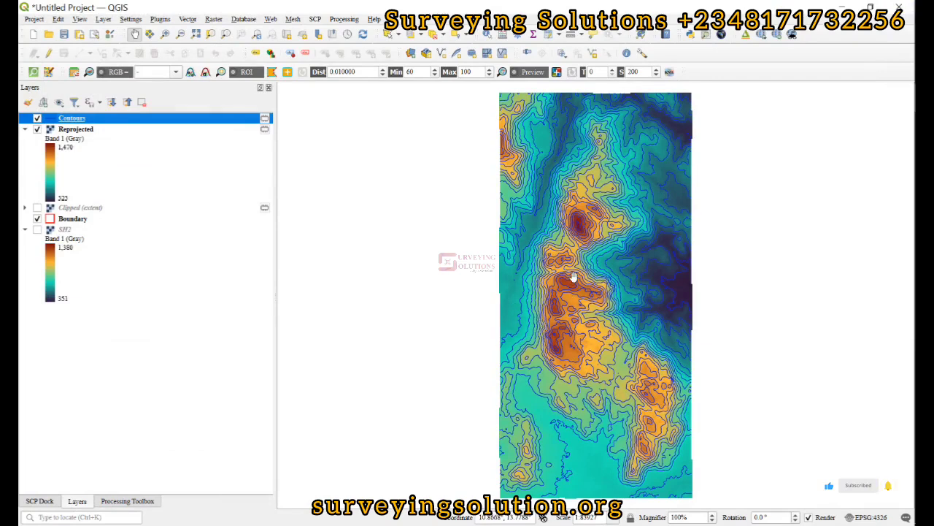
# Turn on Single Labels for Contours using the ELEV field, with red label text.
pyautogui.rightClick(106, 118)
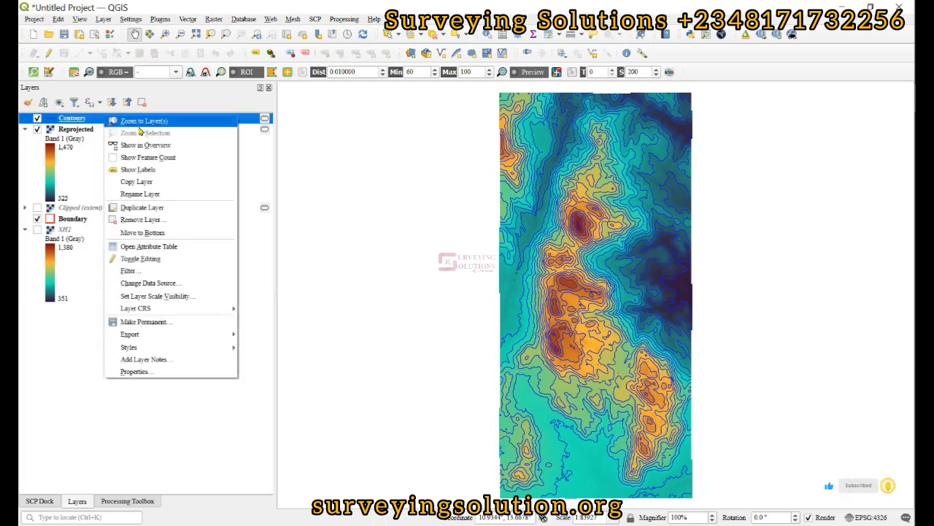
pyautogui.click(144, 373)
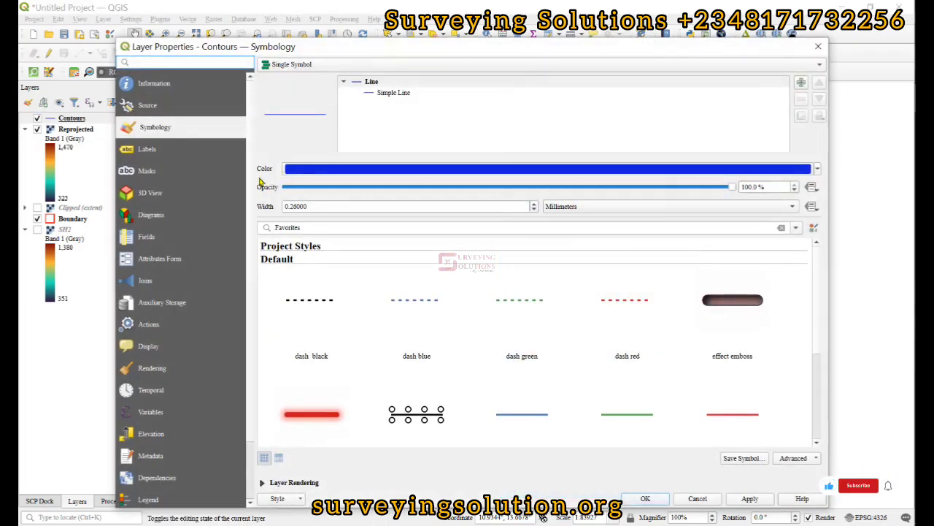
pyautogui.click(184, 152)
pyautogui.click(379, 65)
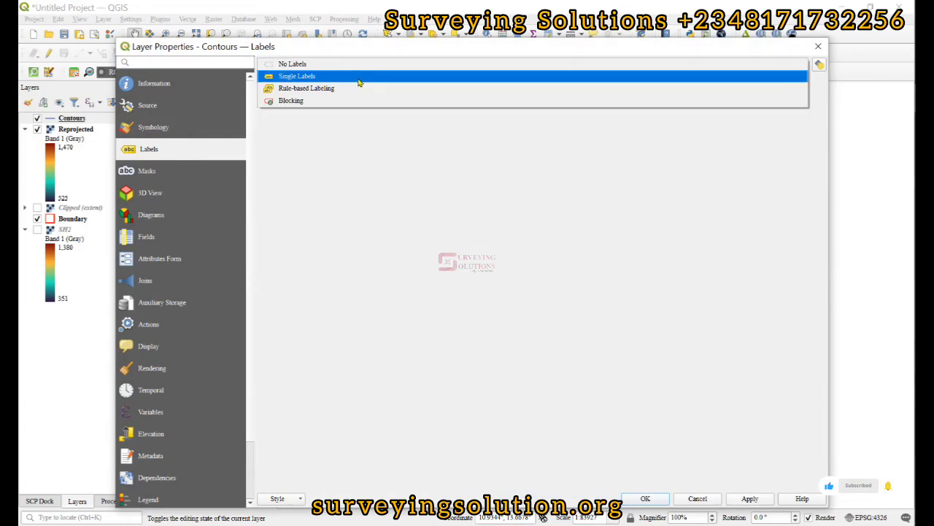
pyautogui.click(357, 82)
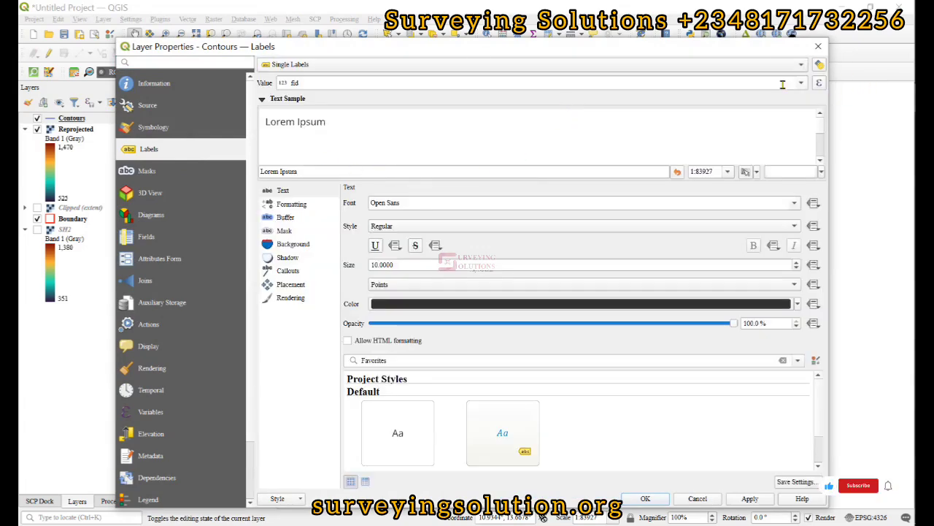
pyautogui.click(349, 83)
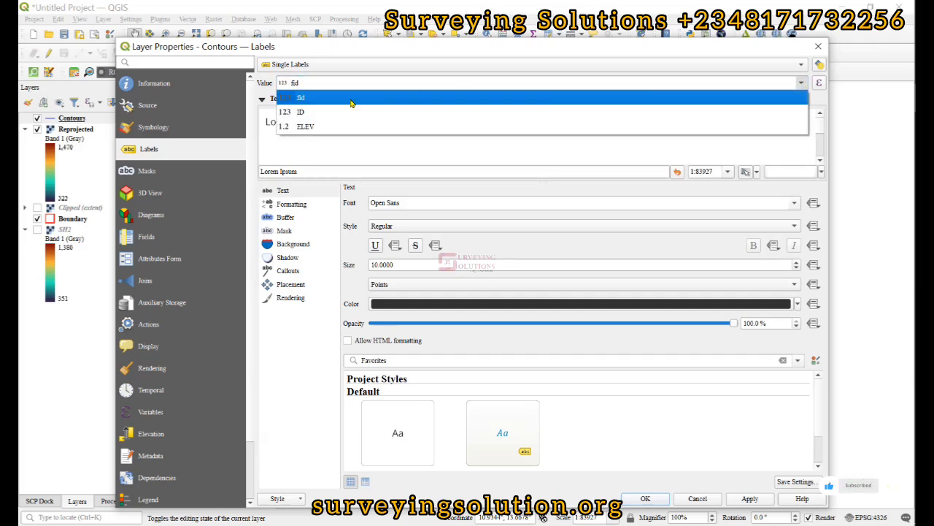
pyautogui.click(305, 126)
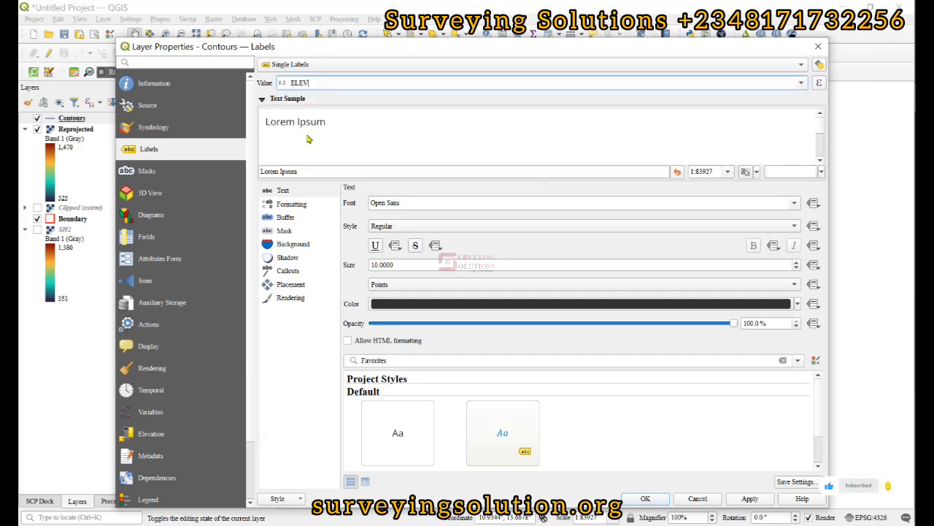
pyautogui.click(796, 304)
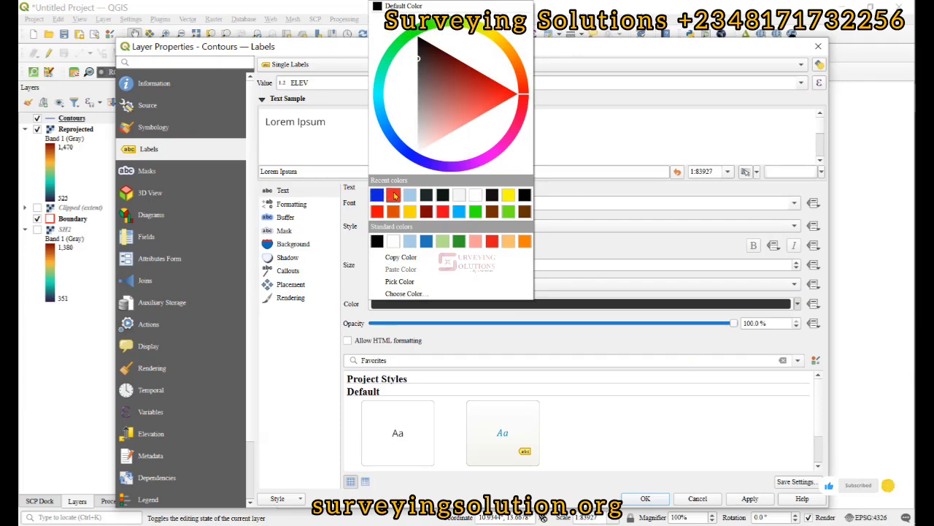
pyautogui.click(391, 195)
pyautogui.click(643, 499)
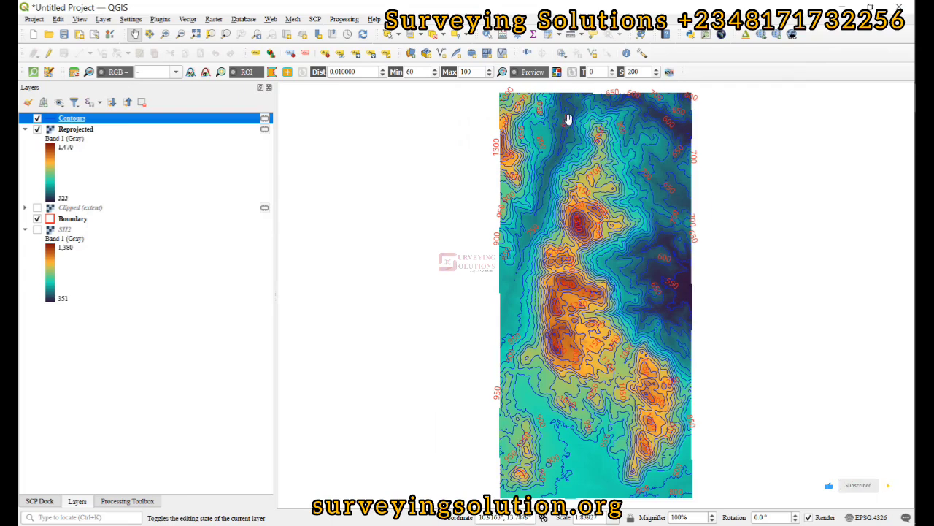
# Zoom in on the central peak to see the labelled contours such as 1400.
pyautogui.scroll(2, 611, 125)
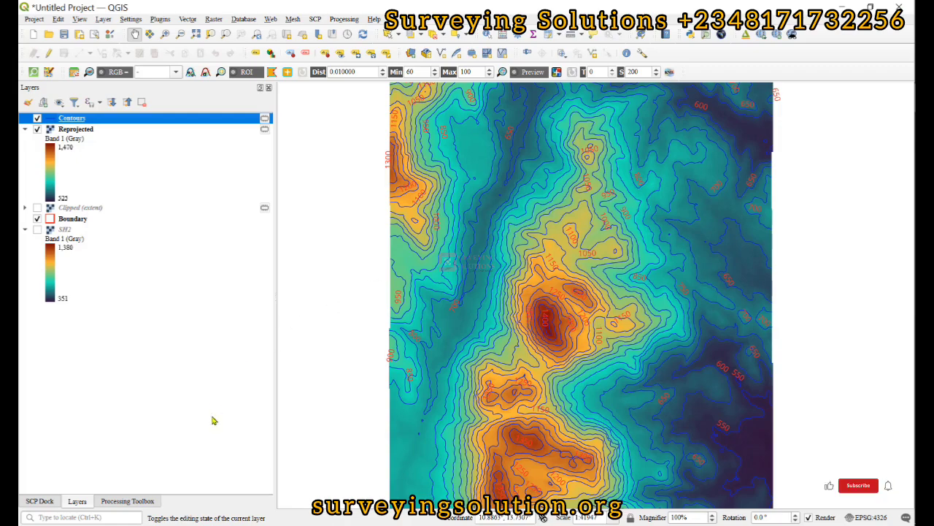
# Search the Processing Toolbox for 'volume' and launch the Raster surface volume algorithm.
pyautogui.click(121, 503)
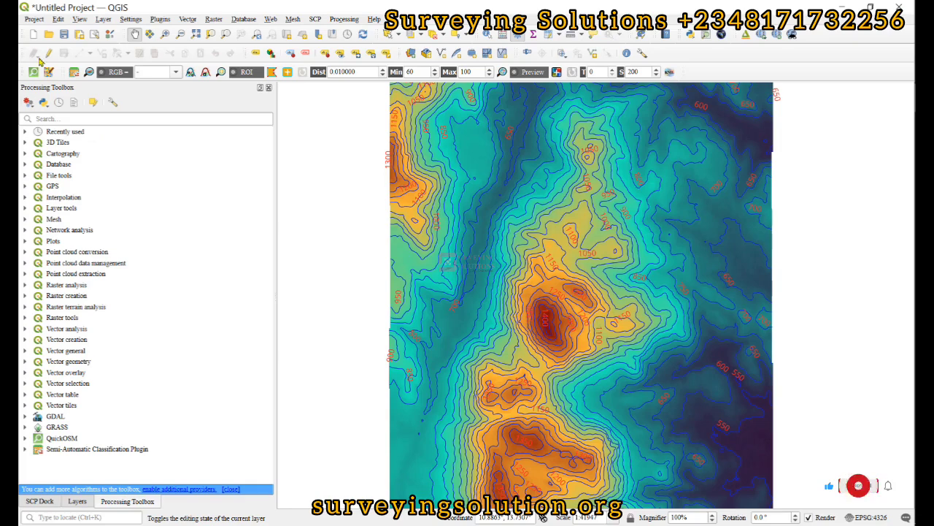
pyautogui.click(60, 119)
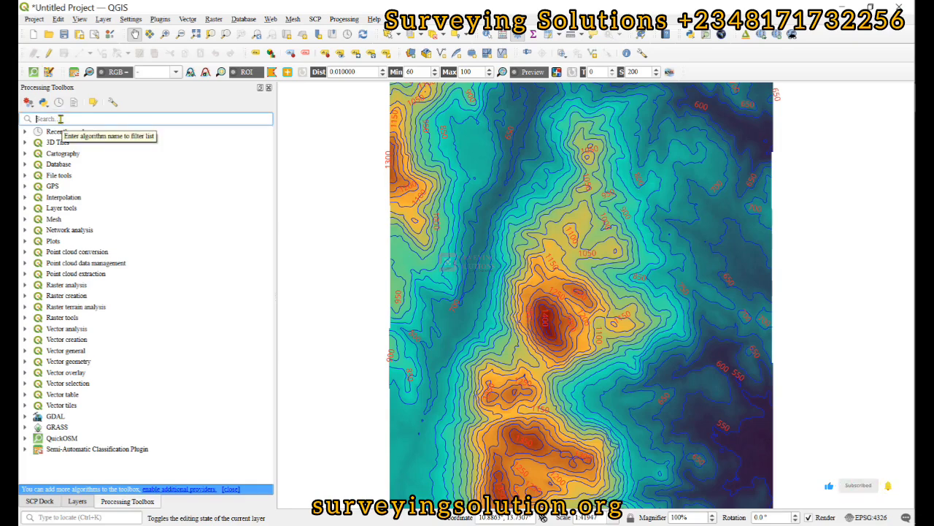
pyautogui.write('volume')
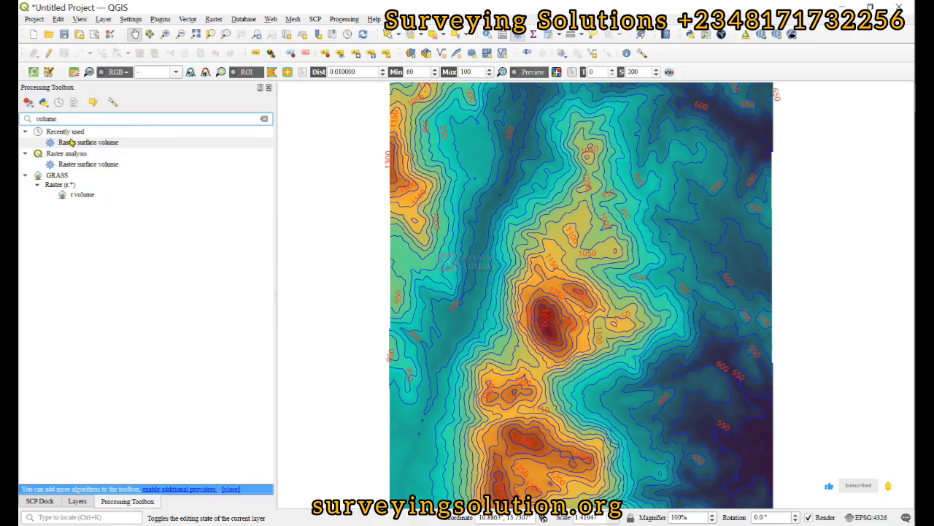
pyautogui.doubleClick(100, 165)
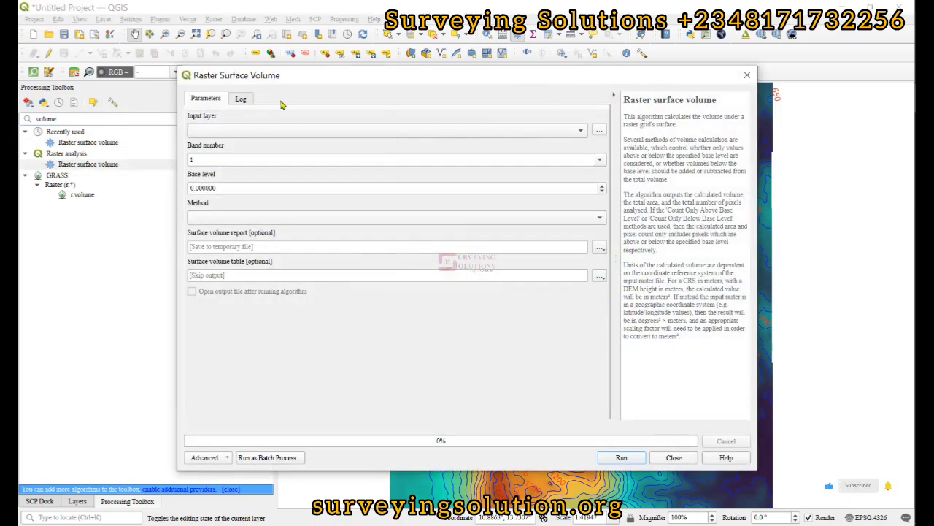
# Set the tool's input layer to the Reprojected raster (EPSG:32633).
pyautogui.click(73, 501)
pyautogui.click(297, 80)
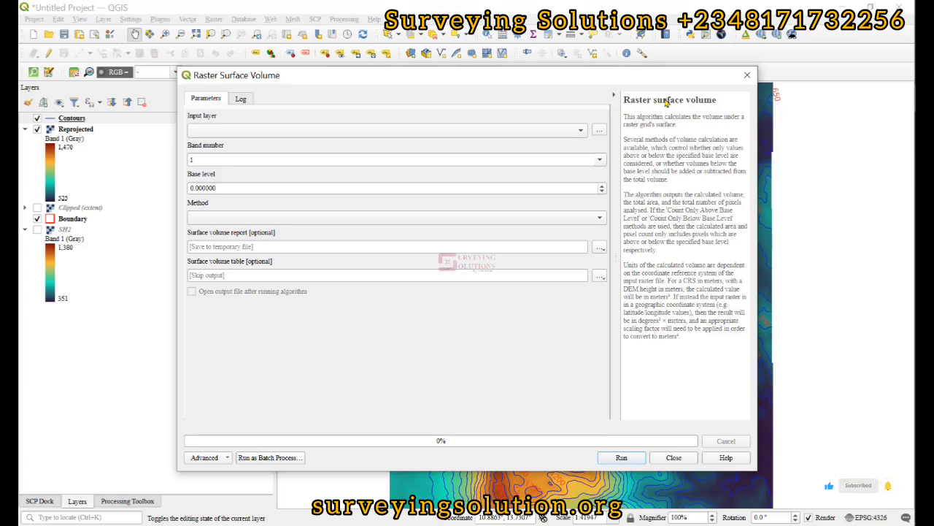
pyautogui.click(277, 133)
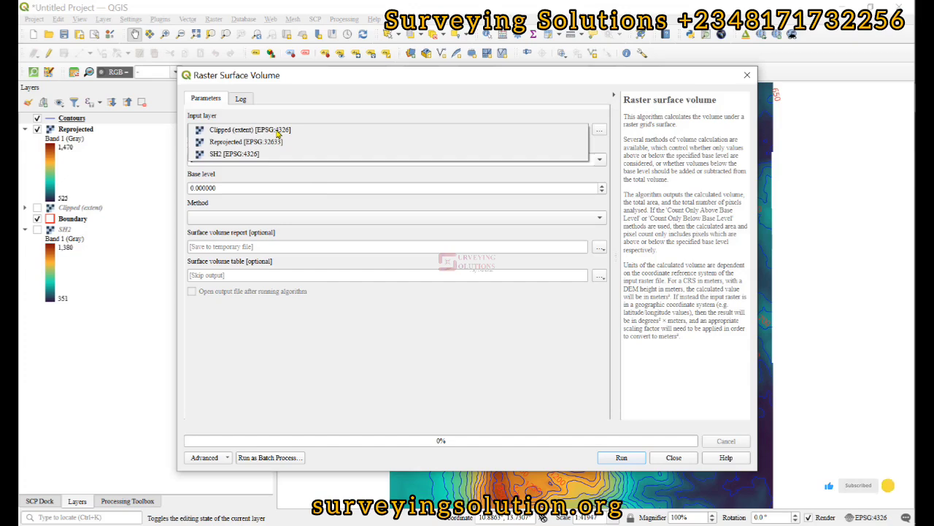
pyautogui.click(265, 142)
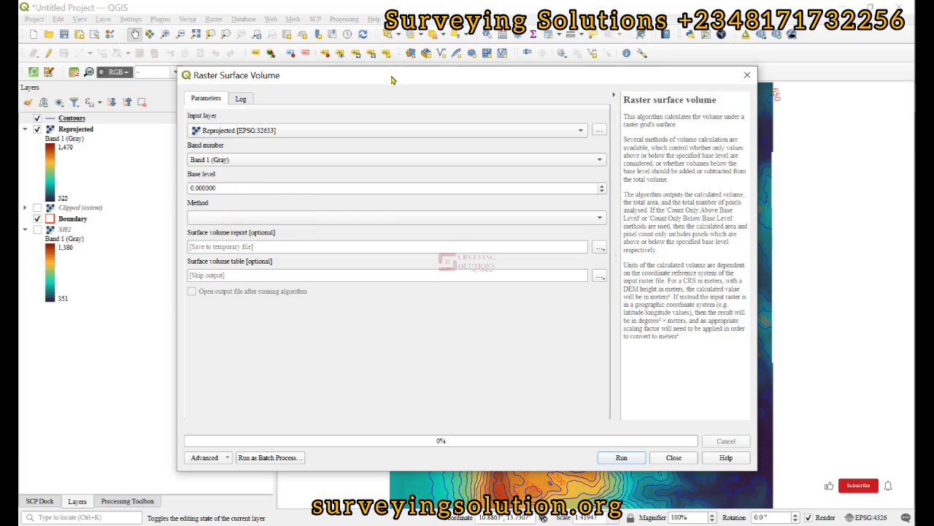
# Move the Raster Surface Volume window to the screen bottom and pan the map slightly up-left.
pyautogui.moveTo(394, 79); pyautogui.dragTo(411, 472)
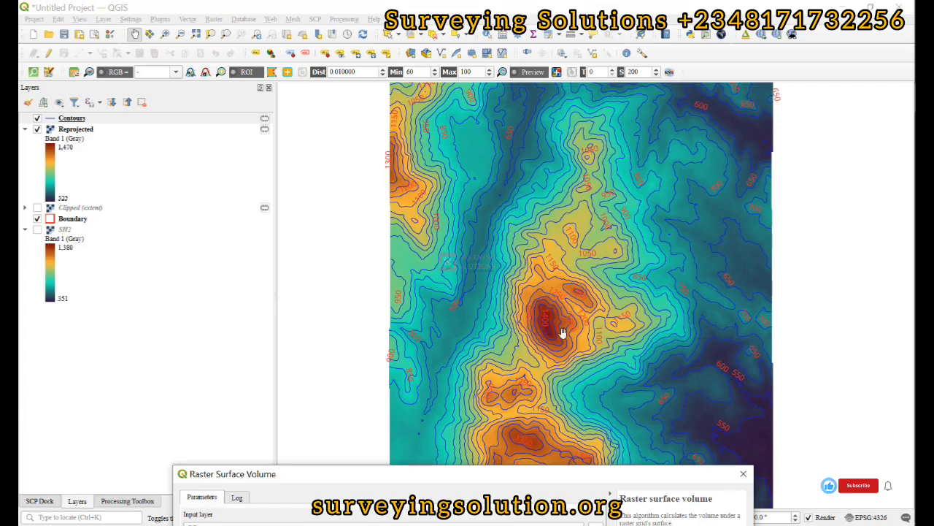
pyautogui.moveTo(563, 333); pyautogui.dragTo(547, 321)
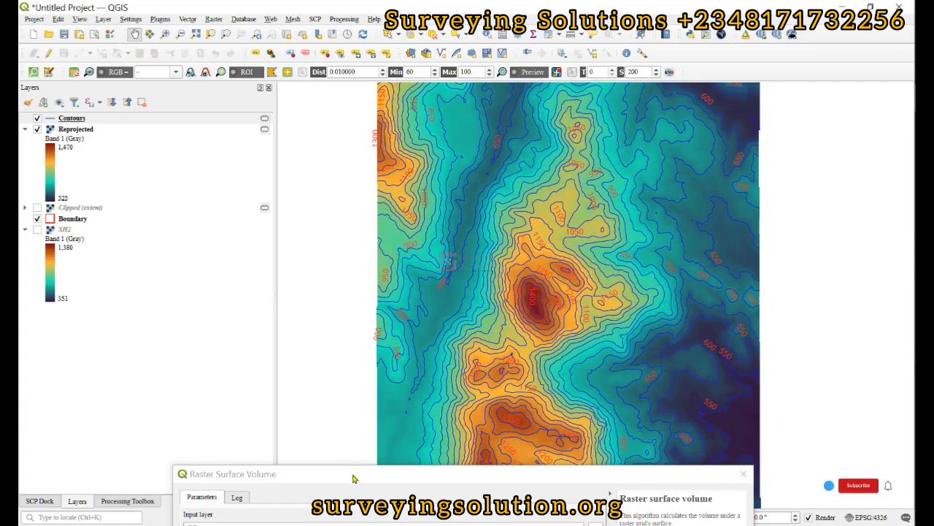
# Set the base level to 800 and the method to Count Only Above Base Level.
pyautogui.moveTo(355, 475); pyautogui.dragTo(385, 139)
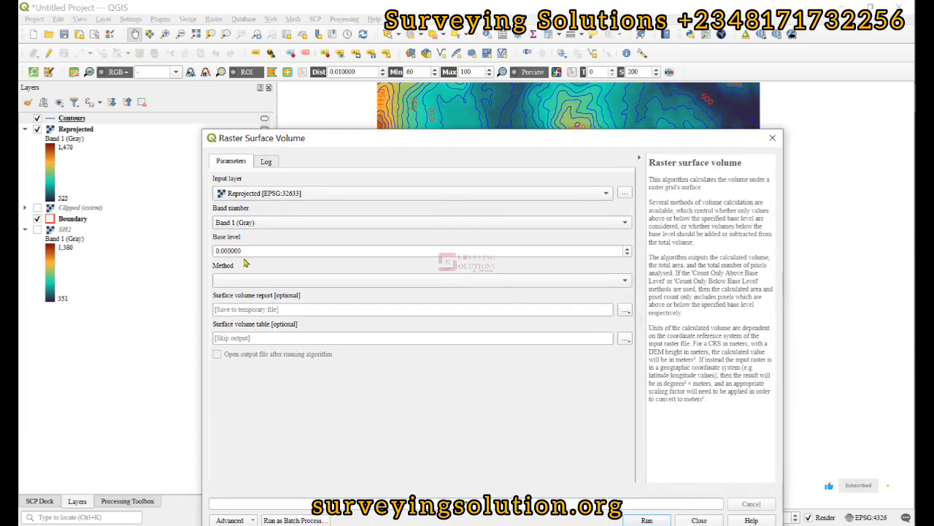
pyautogui.moveTo(252, 251); pyautogui.dragTo(129, 251)
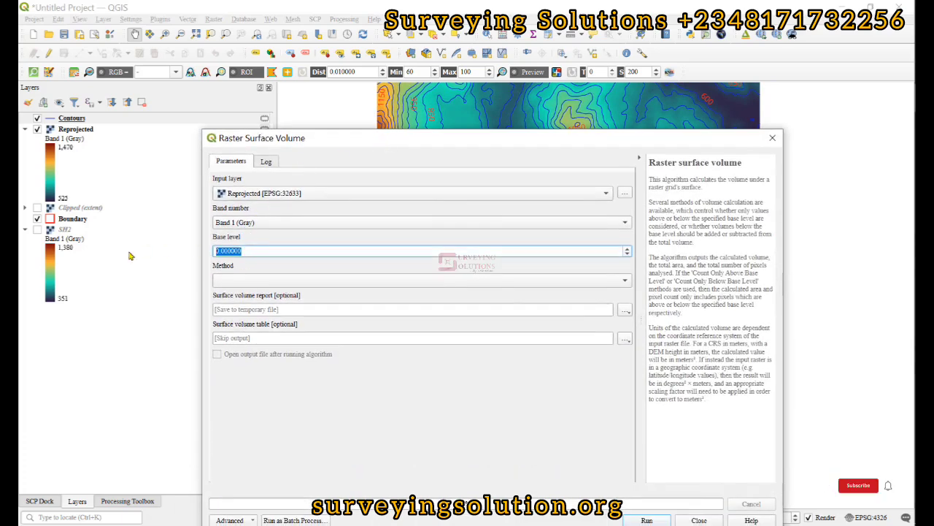
pyautogui.write('800')
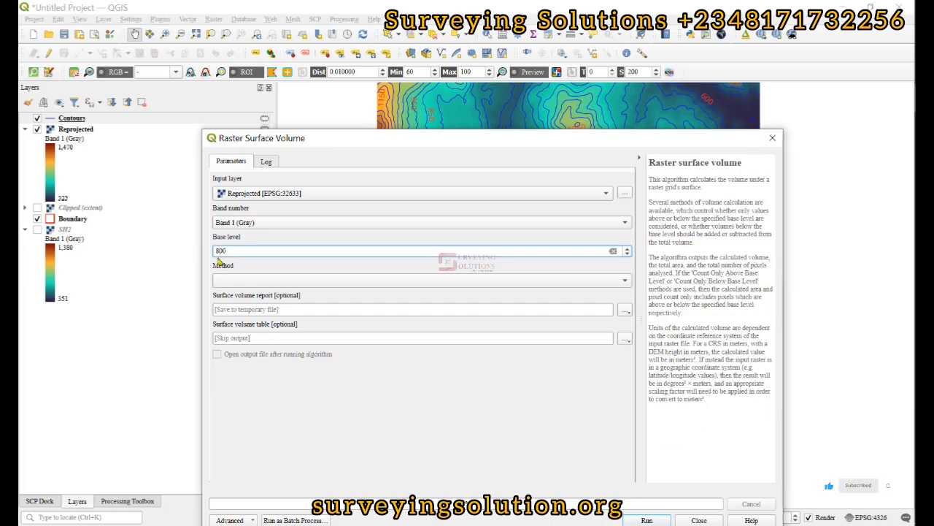
pyautogui.click(239, 280)
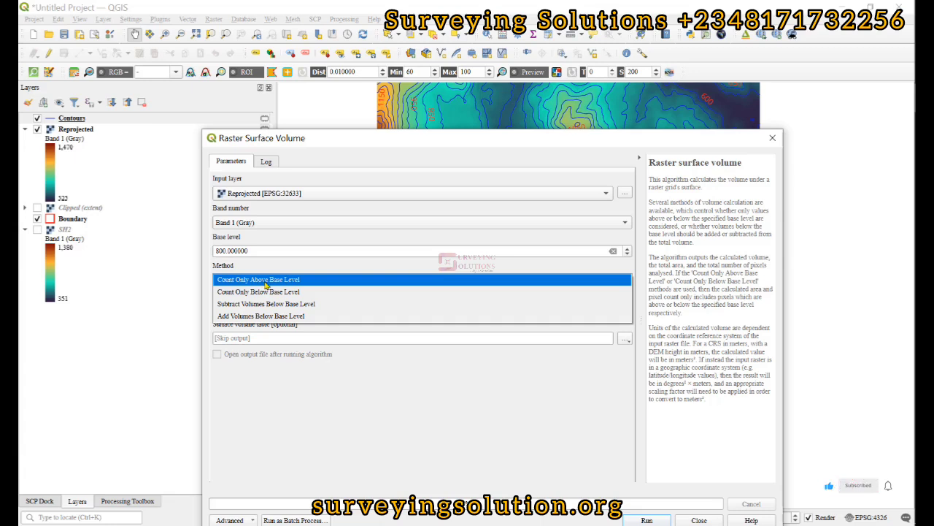
pyautogui.click(266, 281)
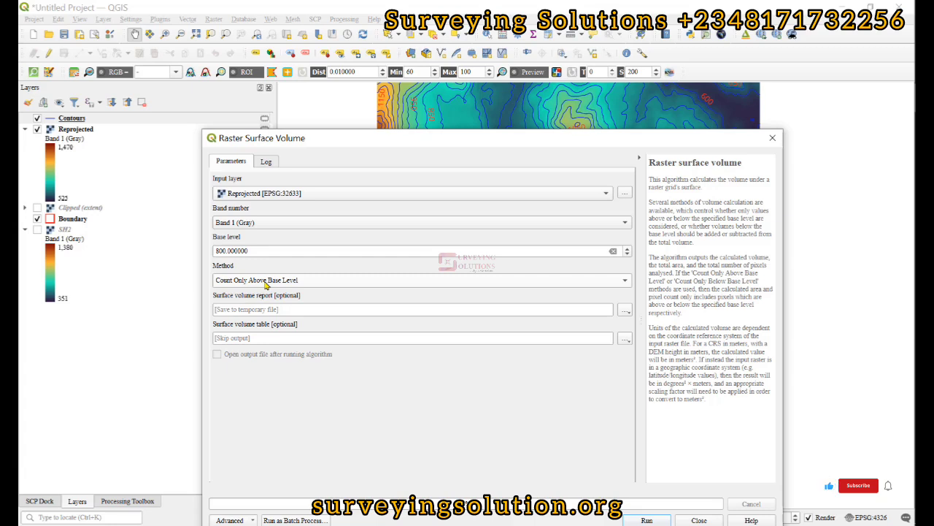
pyautogui.click(274, 279)
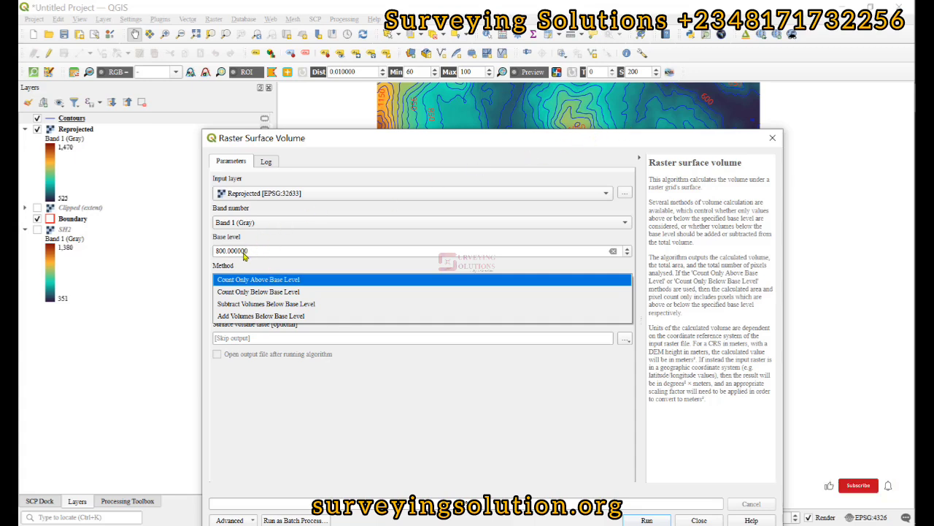
pyautogui.click(249, 282)
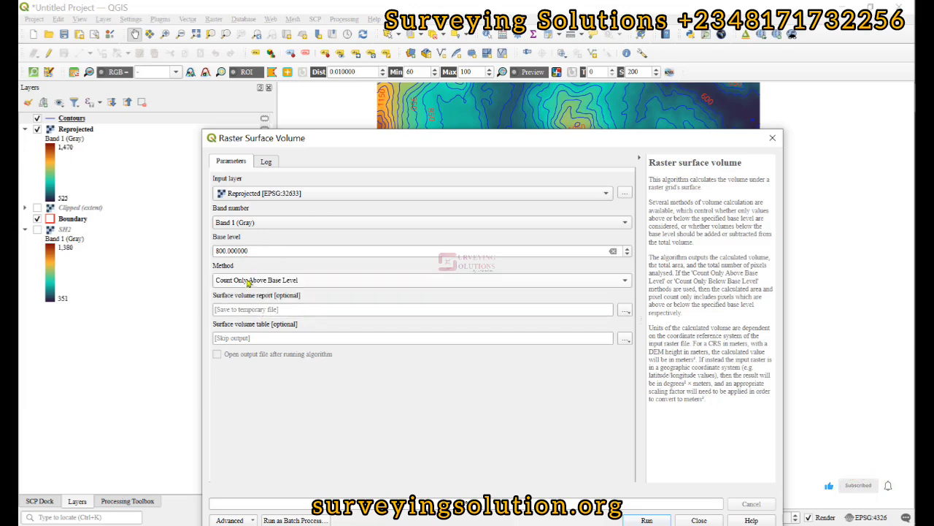
# Save the surface volume report to a file named SVR.html in the Volume folder.
pyautogui.click(626, 310)
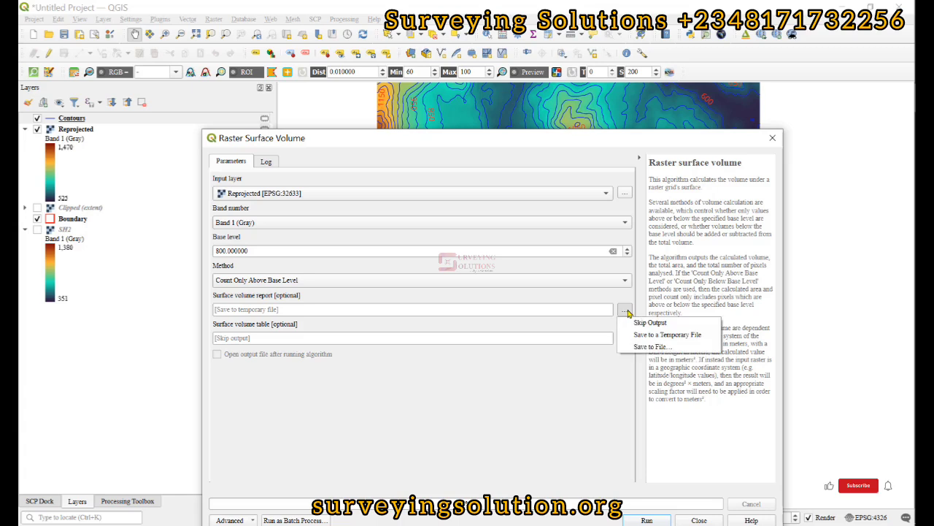
pyautogui.click(641, 348)
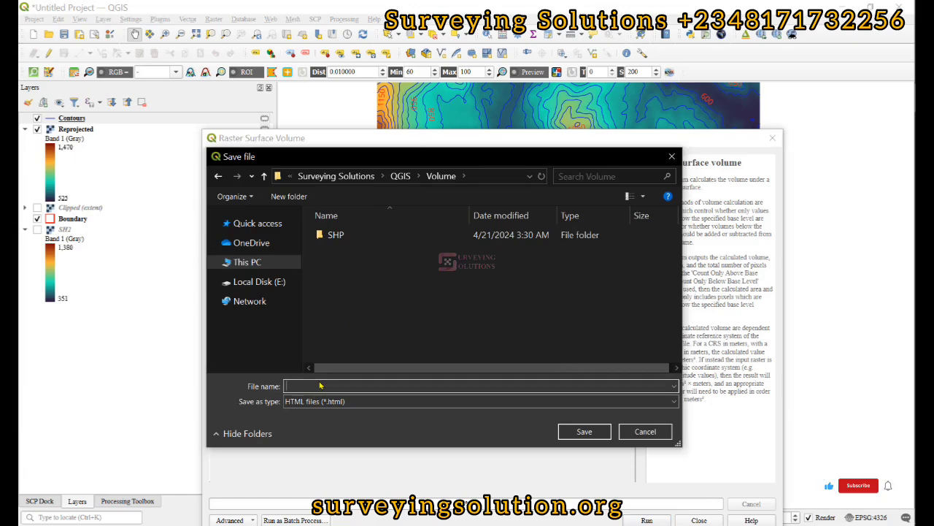
pyautogui.write('SVR')
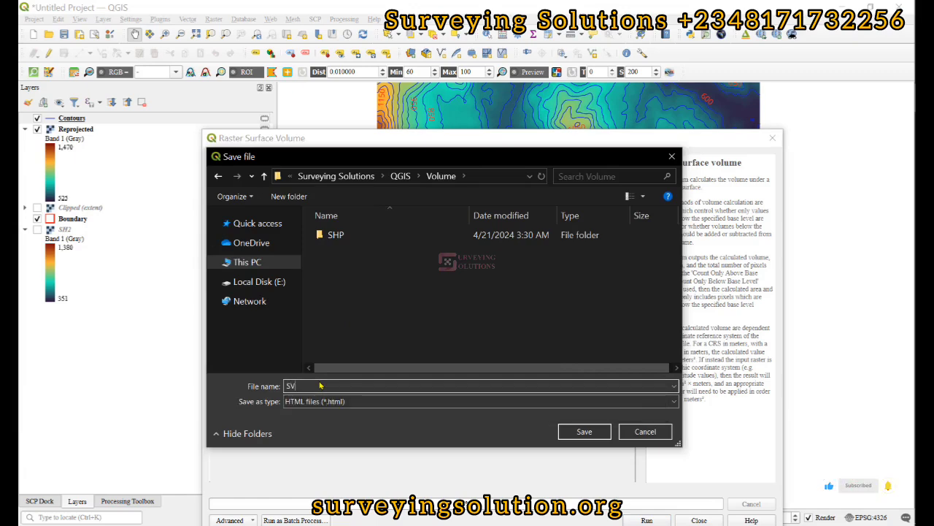
pyautogui.click(584, 432)
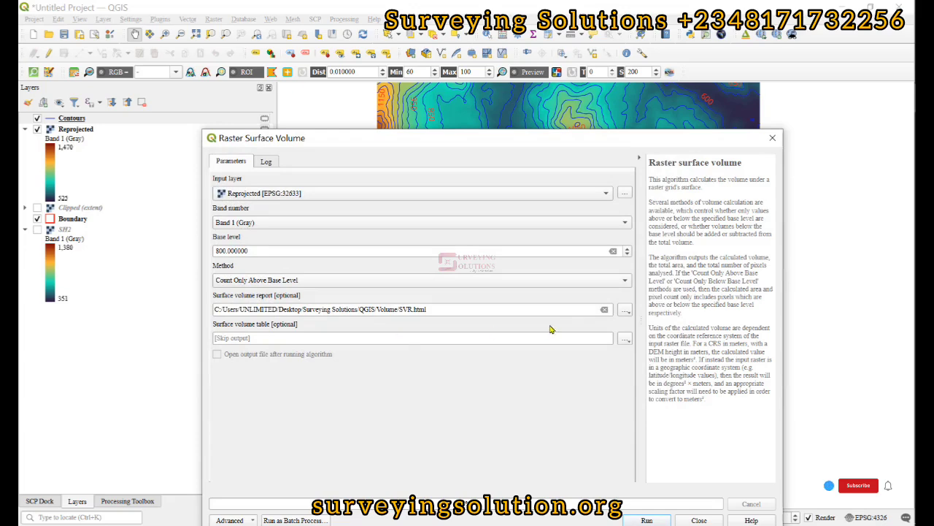
# Save the volume table as SVT.shp in the Volume/SHP subfolder.
pyautogui.click(625, 340)
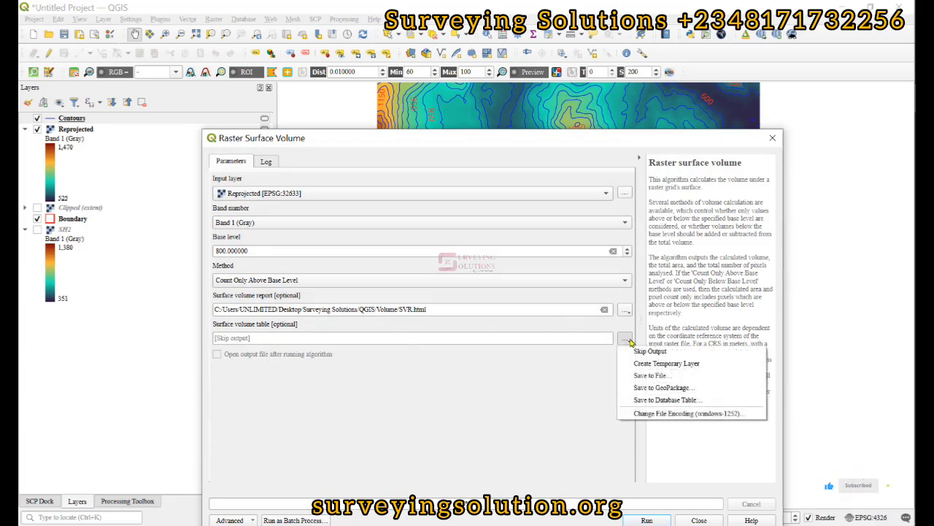
pyautogui.click(646, 376)
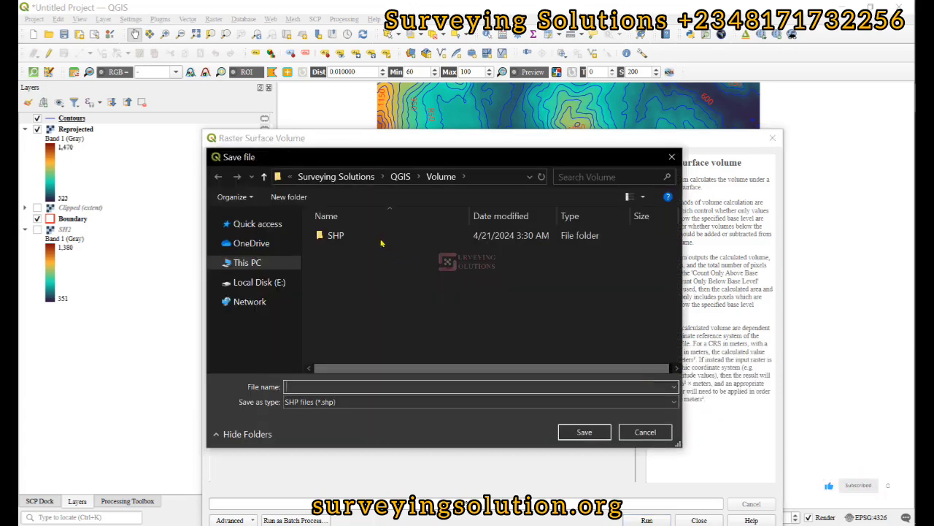
pyautogui.doubleClick(359, 235)
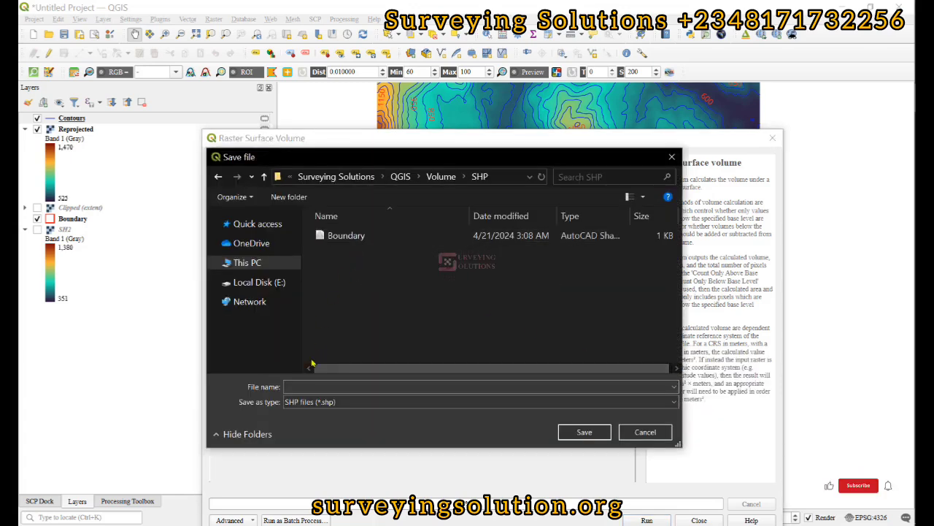
pyautogui.click(300, 387)
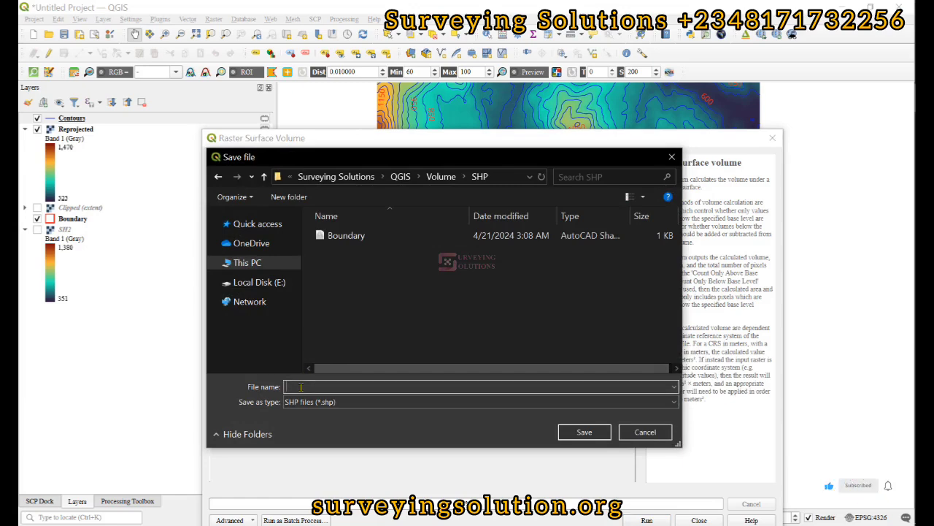
pyautogui.write('SVT')
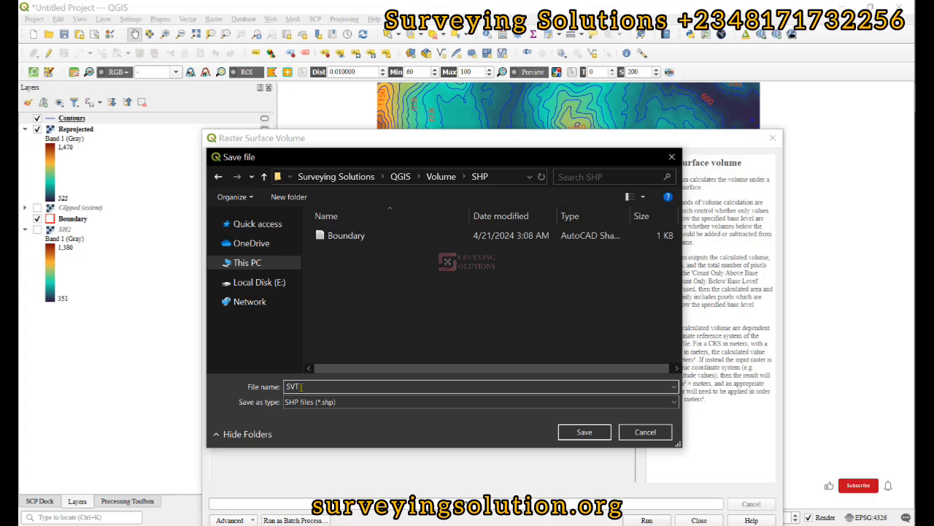
pyautogui.click(584, 432)
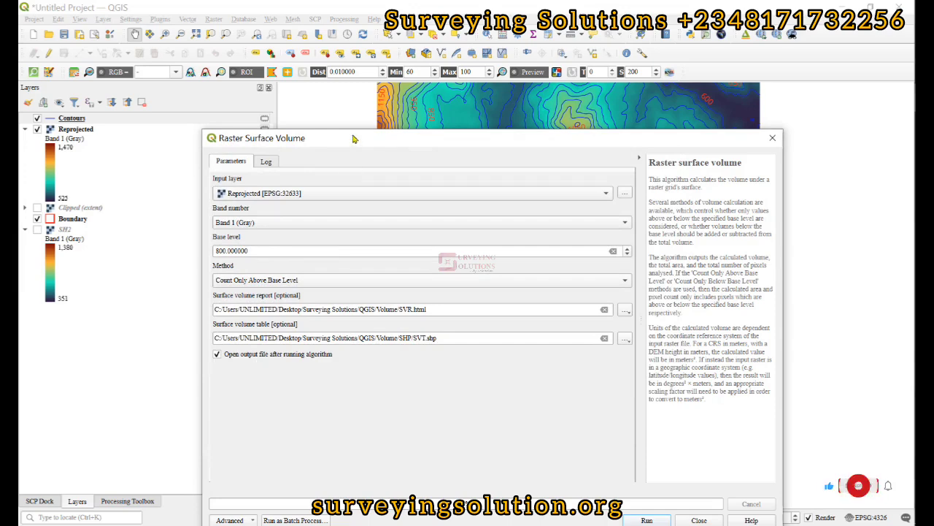
# Run the surface volume calculation, close the tool, and open the SVR.html report from Results Viewer.
pyautogui.moveTo(356, 139); pyautogui.dragTo(338, 92)
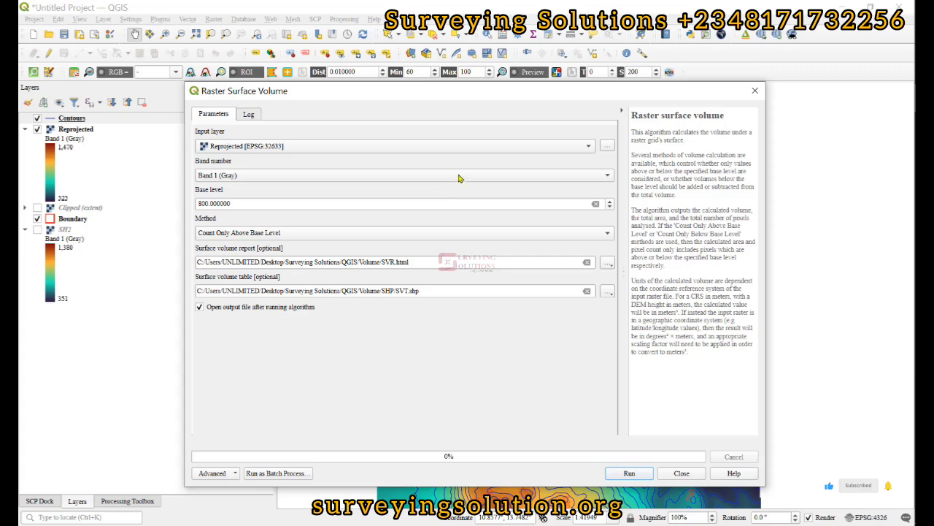
pyautogui.click(628, 473)
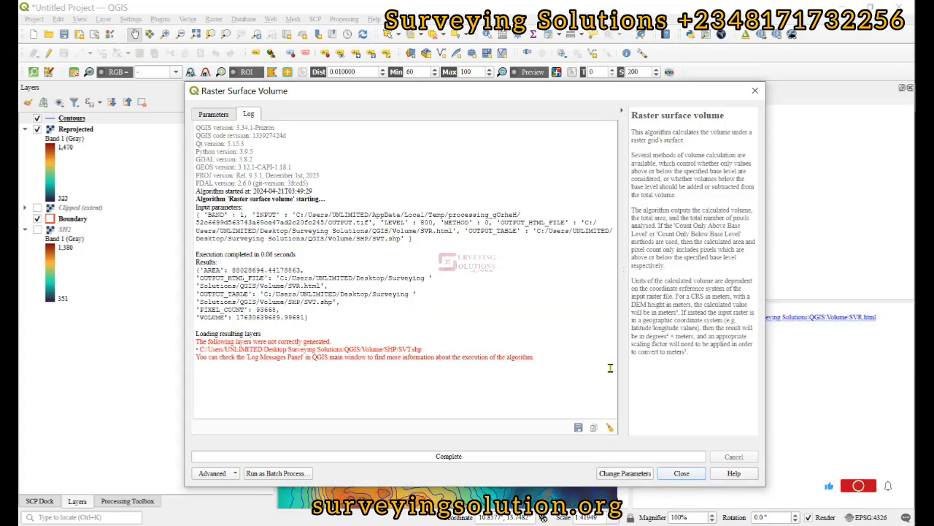
pyautogui.click(682, 473)
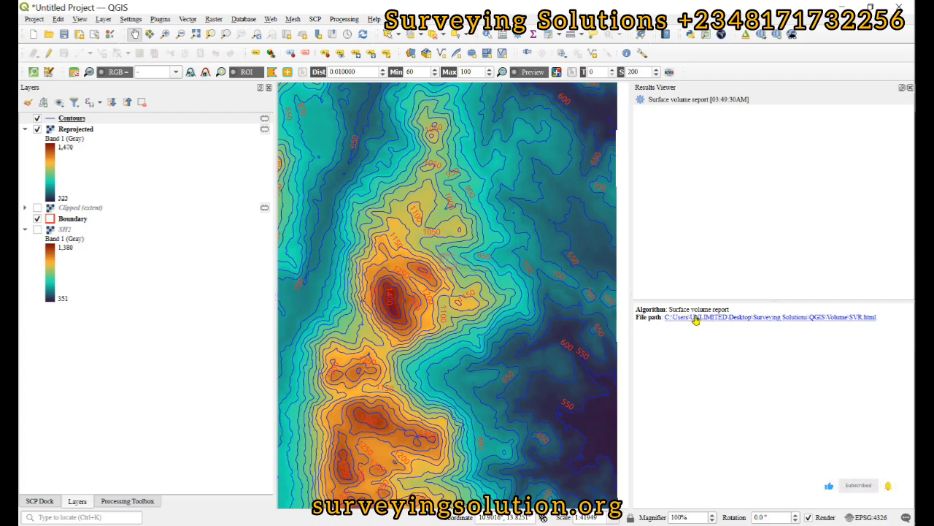
pyautogui.click(738, 319)
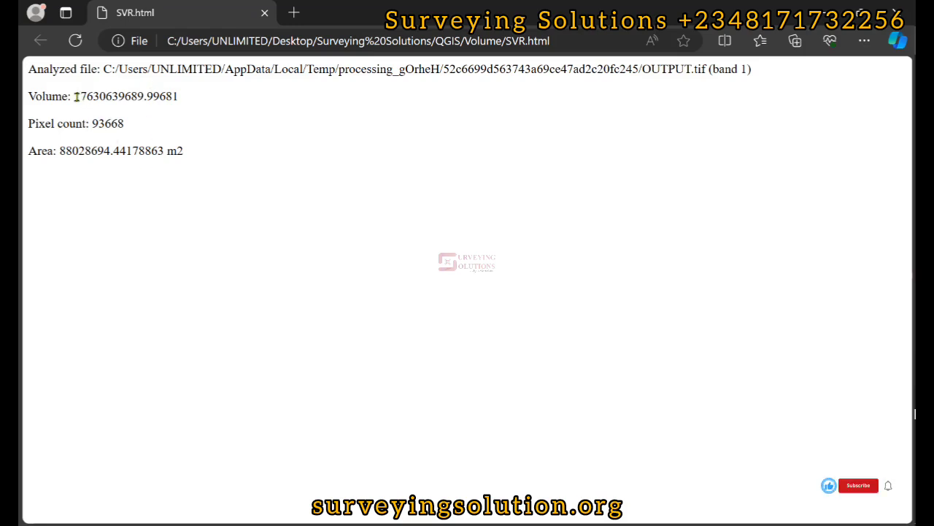
# Check the report's volume 17630639689.99681, 93668 pixels and area 88028694.44178863 m2.
pyautogui.moveTo(76, 95); pyautogui.dragTo(206, 98)
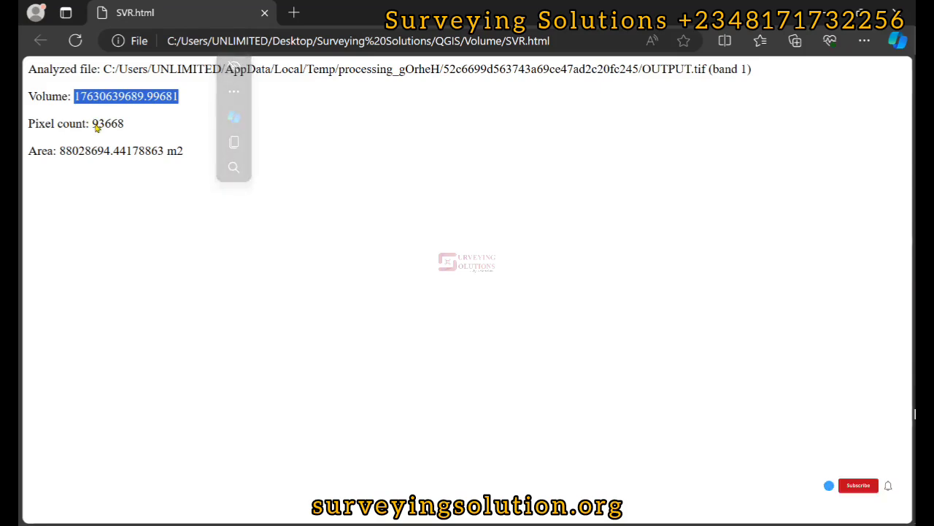
pyautogui.moveTo(93, 126); pyautogui.dragTo(98, 126)
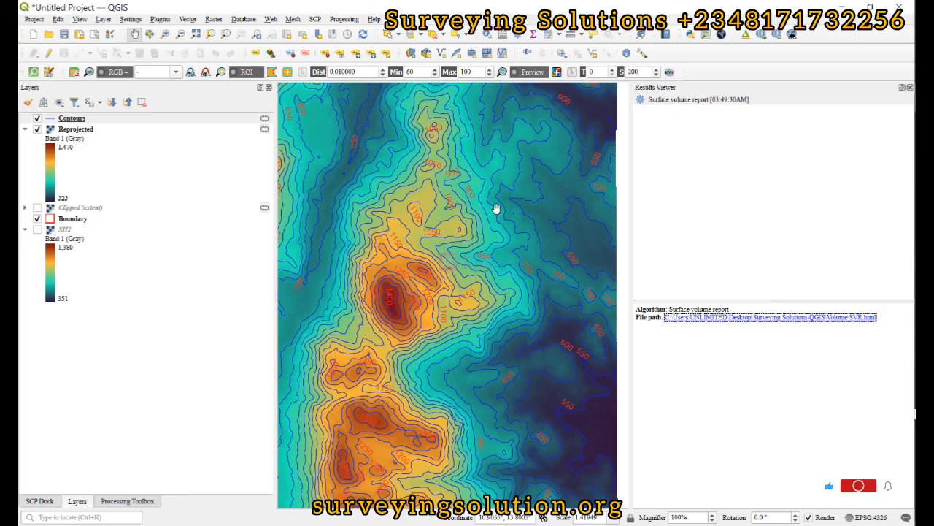
# Close the Results Viewer panel and zoom the contour map out and back in.
pyautogui.click(910, 88)
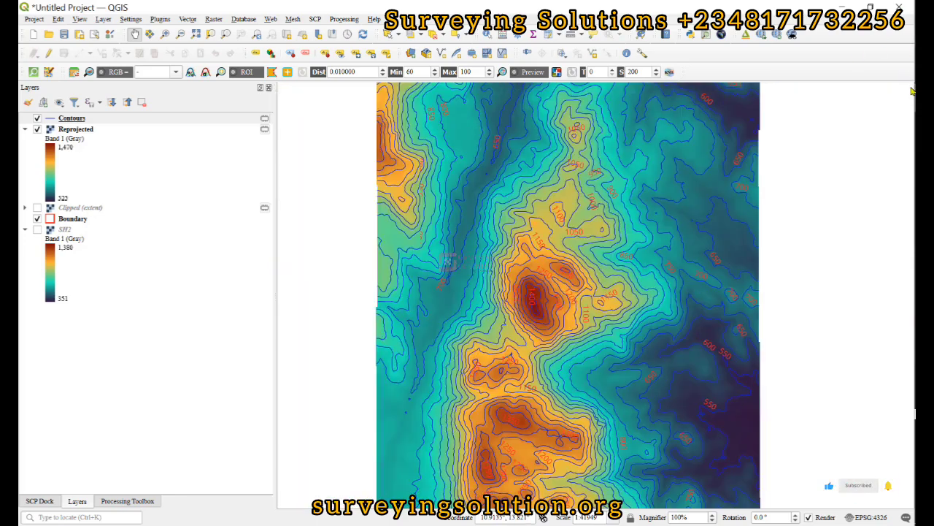
pyautogui.scroll(-1, 599, 221)
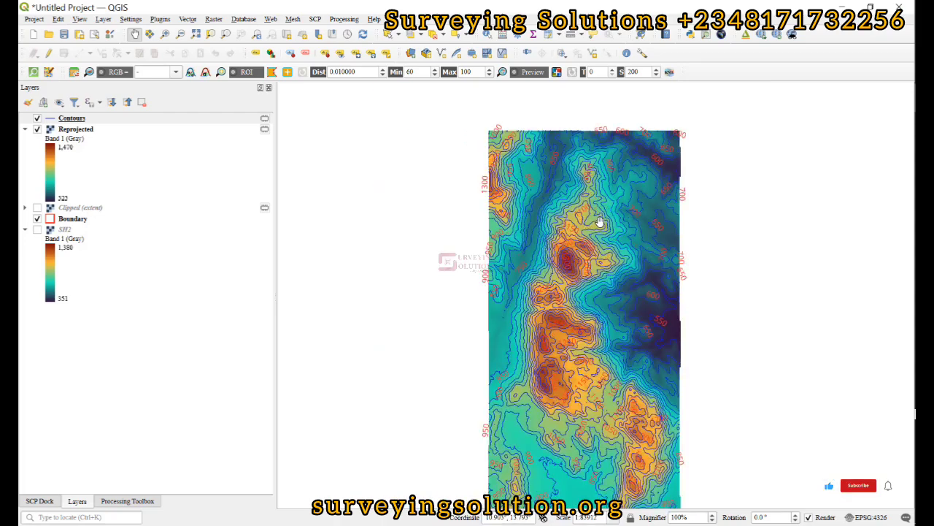
pyautogui.scroll(1, 585, 269)
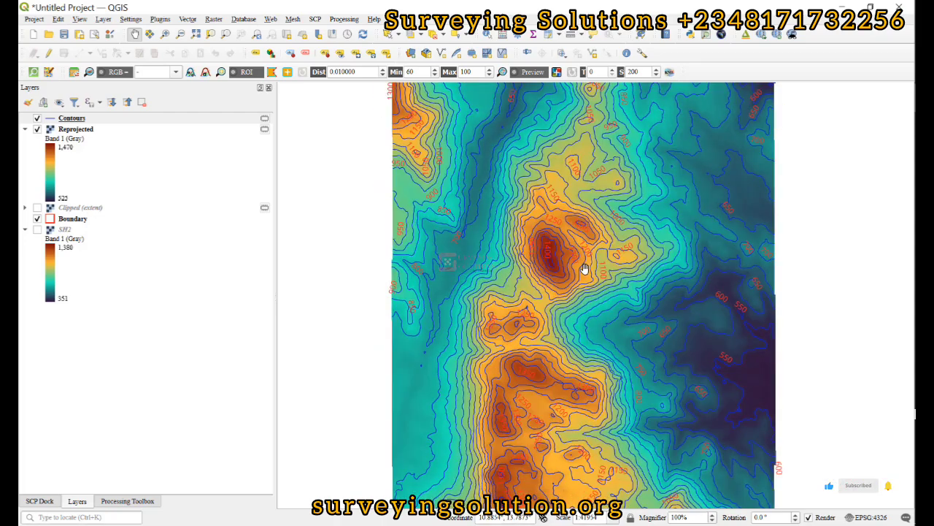